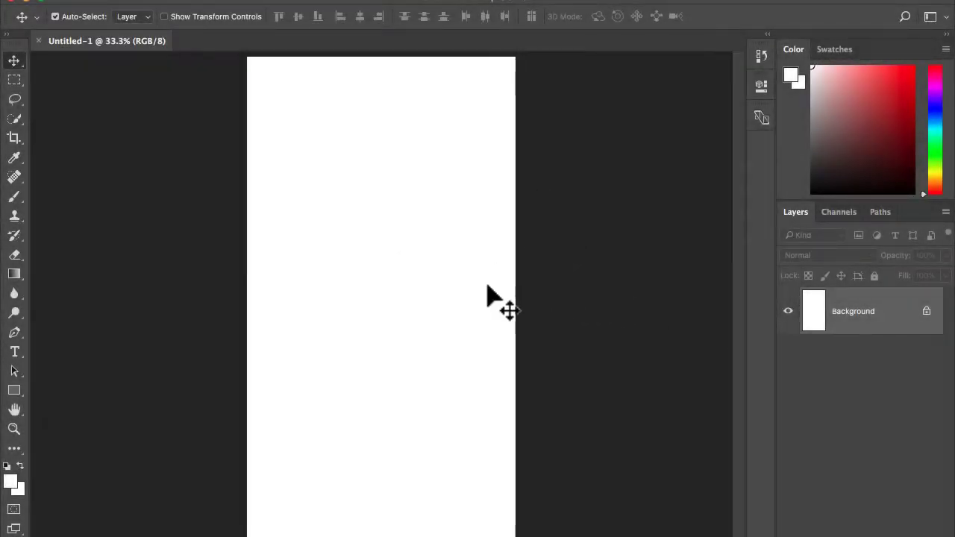
- Bring all the PNG files from the TUTORIAL folder on the desktop into the Untitled-1 document in Photoshop
key(F11)
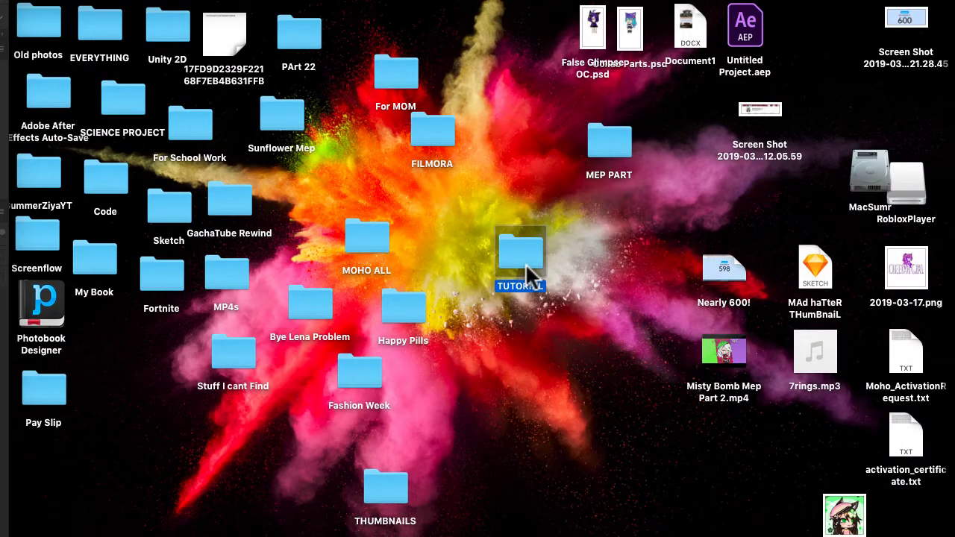
double_click(525, 263)
click(368, 119)
key(space)
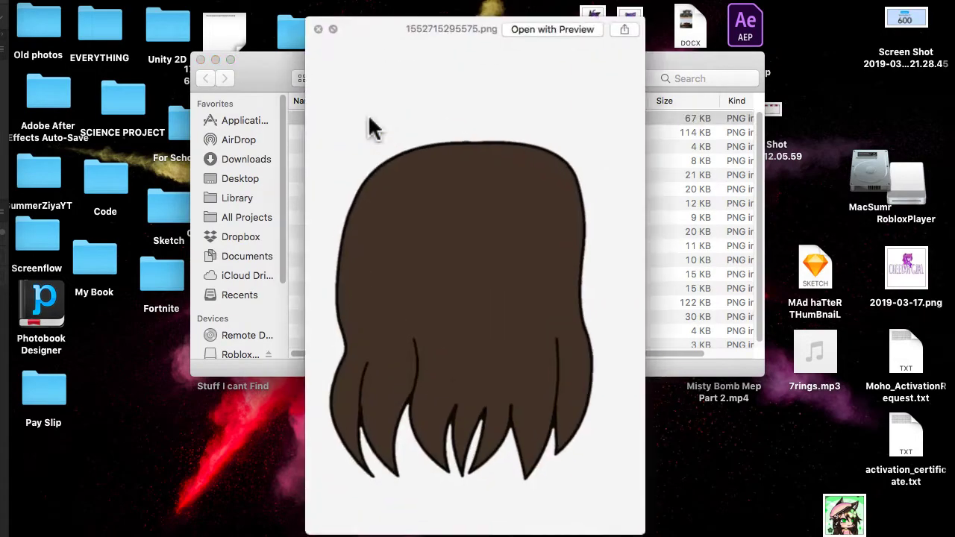
key(space)
scroll(351, 283, down, 1)
shift+click(341, 341)
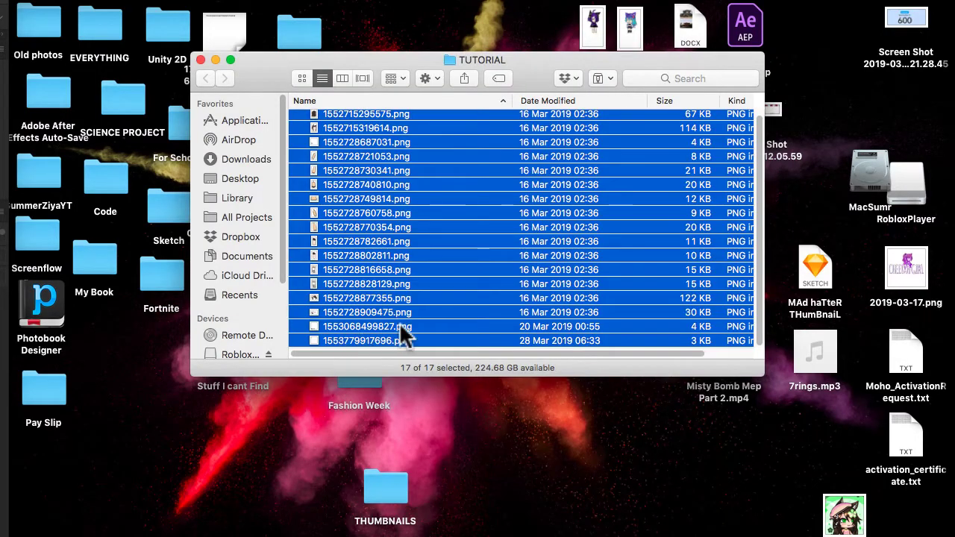
drag(403, 336, 431, 316)
key(super+Tab)
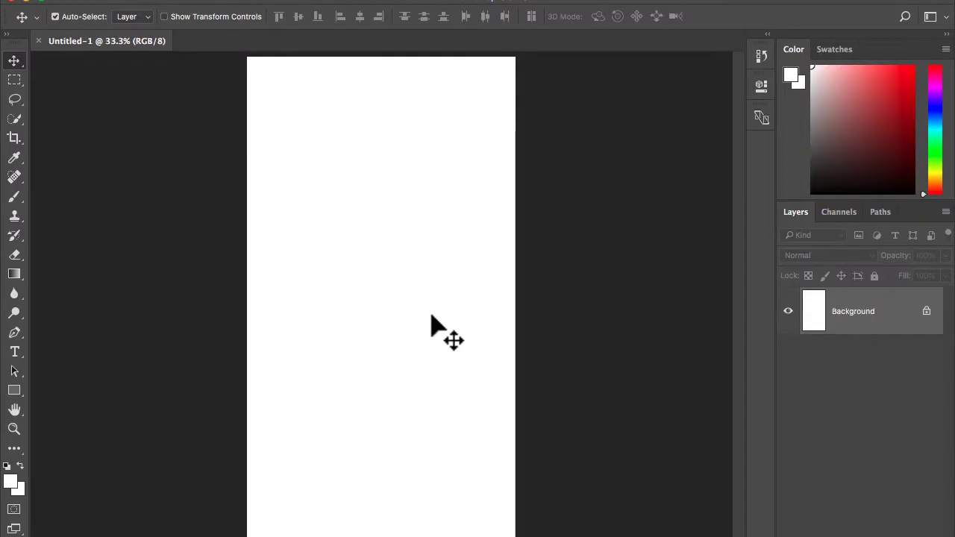
- Accept the placement of each imported character-part PNG as its own layer at its default size
key(Return)
key(Return)
key(Return)
key(Return)
key(Return)
key(Return)
key(Return)
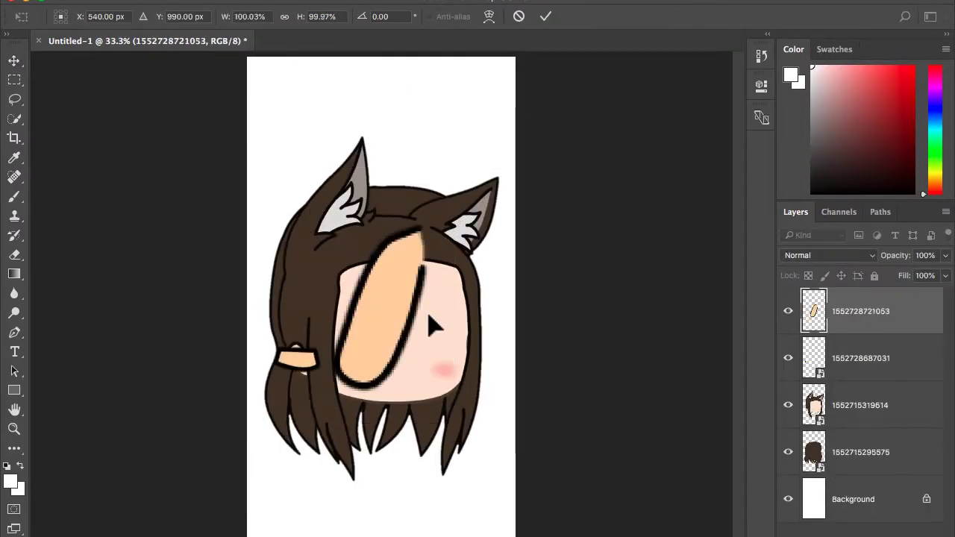
key(Return)
key(Return)
key(Return)
key(Return)
key(Return)
key(Return)
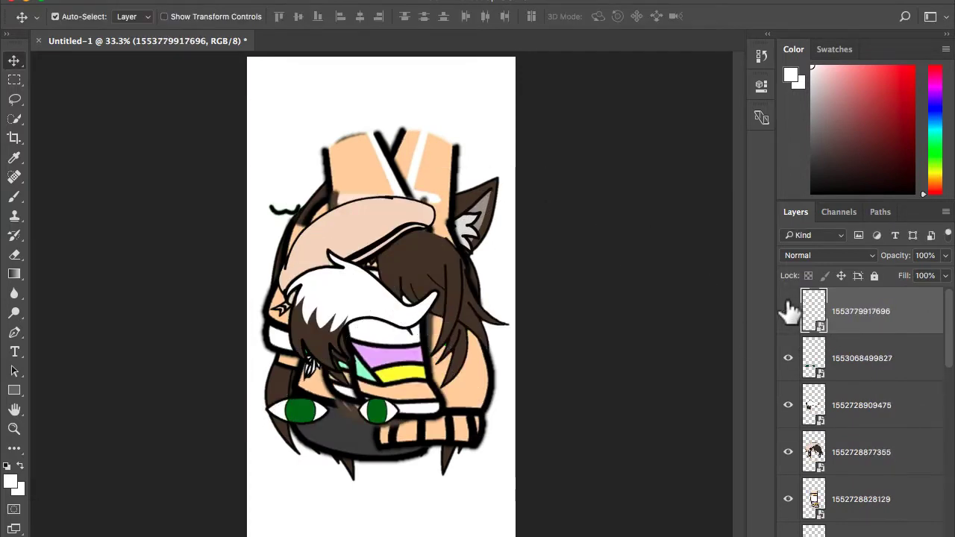
drag(780, 434, 788, 536)
scroll(789, 482, down, 5)
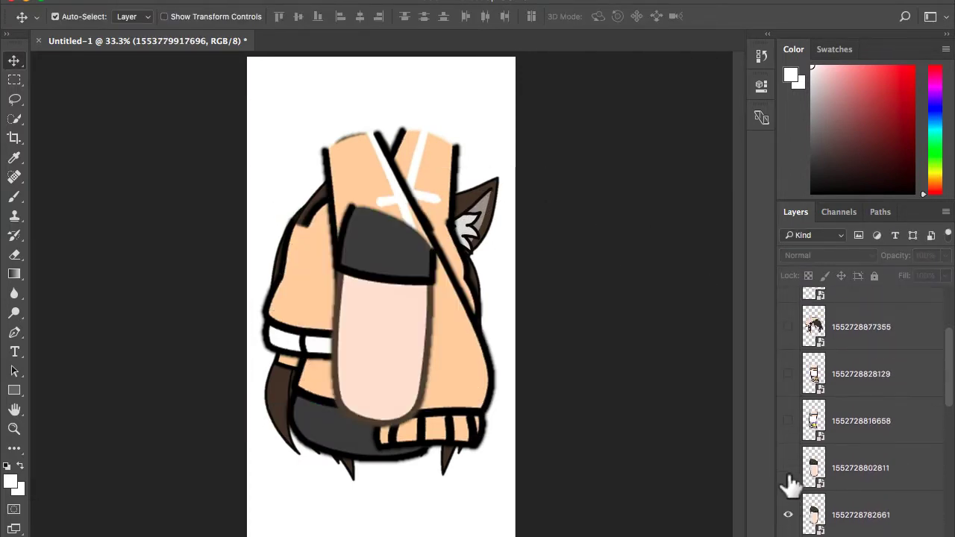
scroll(797, 467, down, 1)
scroll(798, 498, down, 4)
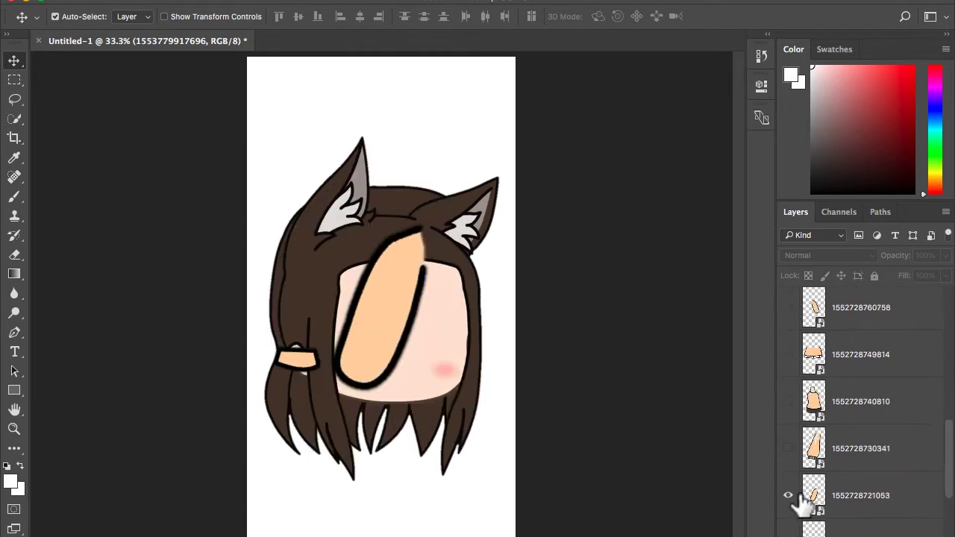
drag(785, 516, 802, 470)
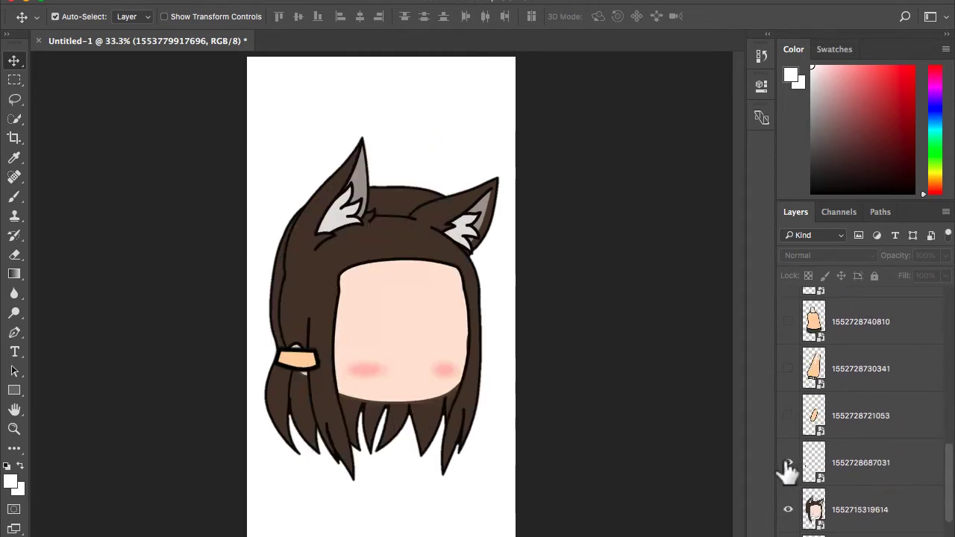
click(788, 464)
scroll(789, 470, down, 2)
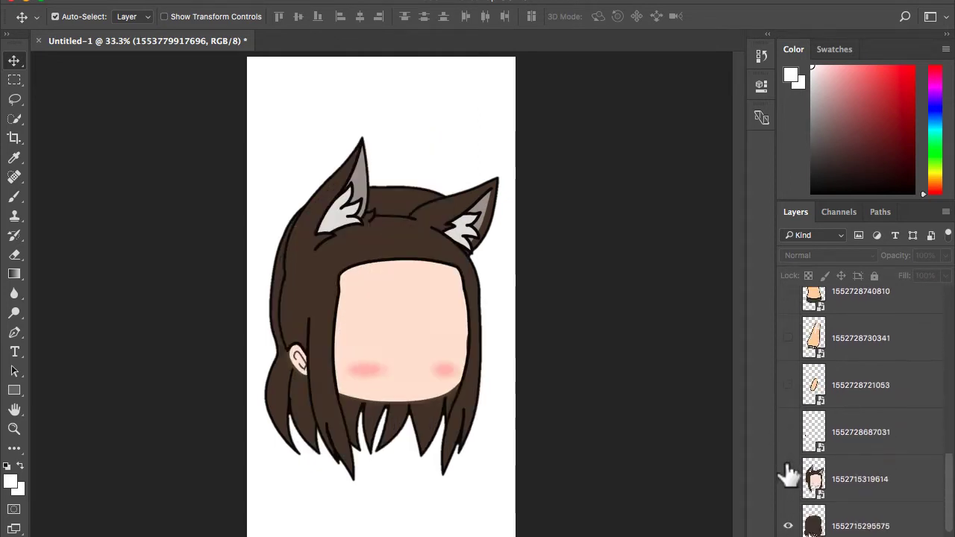
- Rename the head-with-ears layer as Main Head and the hair layer beneath it as Back Hair
click(875, 466)
double_click(866, 453)
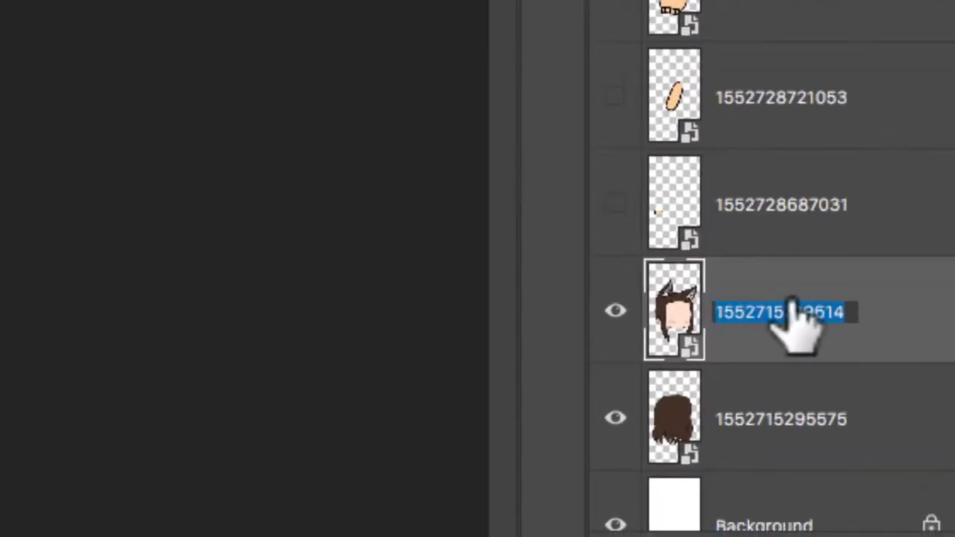
text(Main Head)
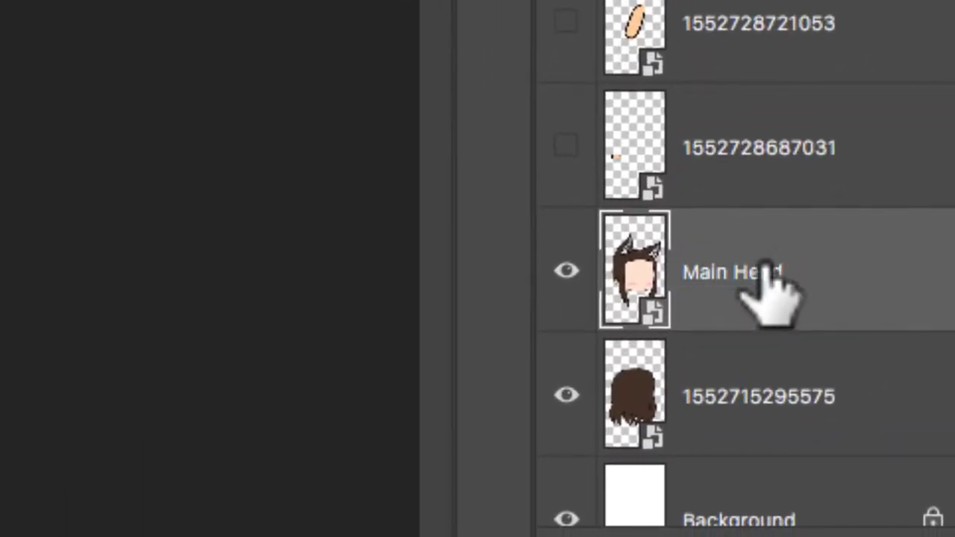
double_click(744, 400)
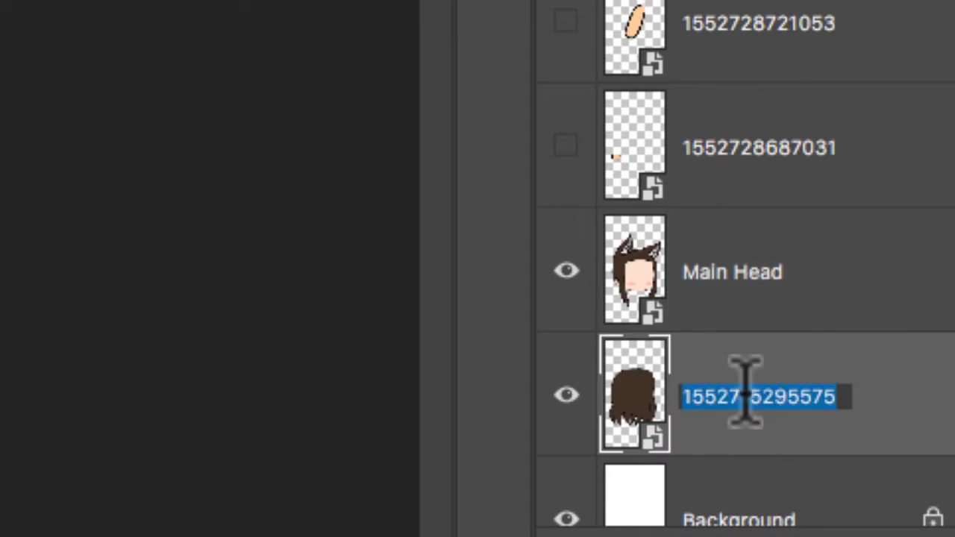
text(Back Hair)
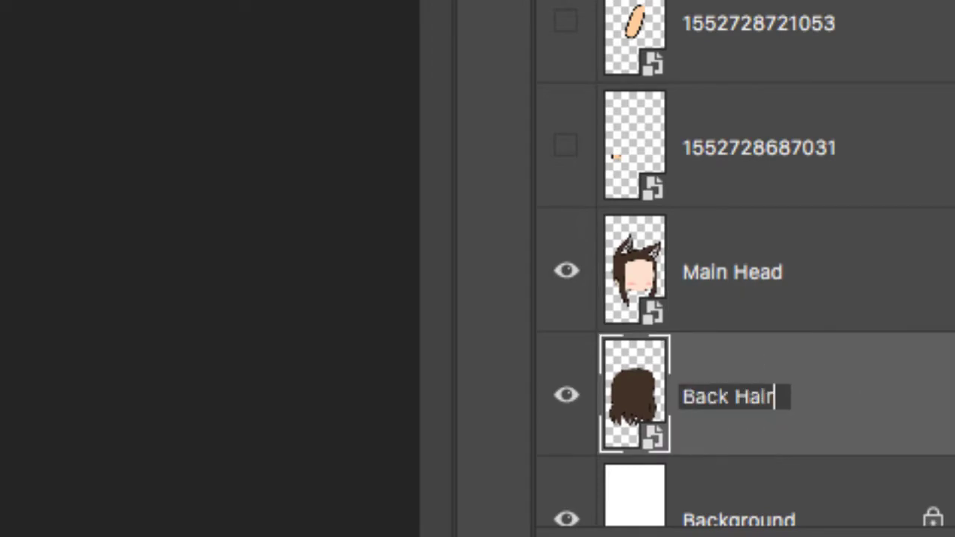
key(Return)
- Scale the Main Head layer to about 24.4% and place it centred in the upper part of the canvas
click(755, 306)
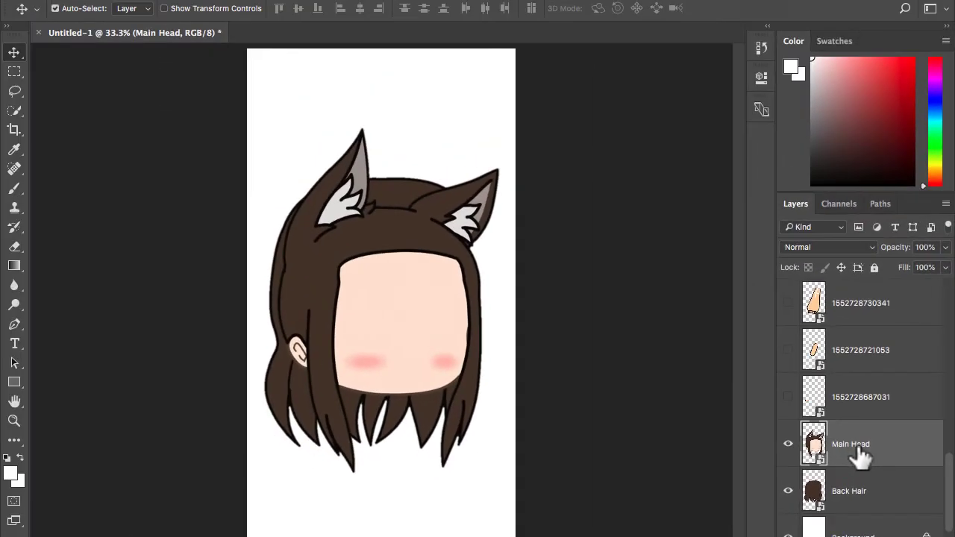
key(ctrl+t)
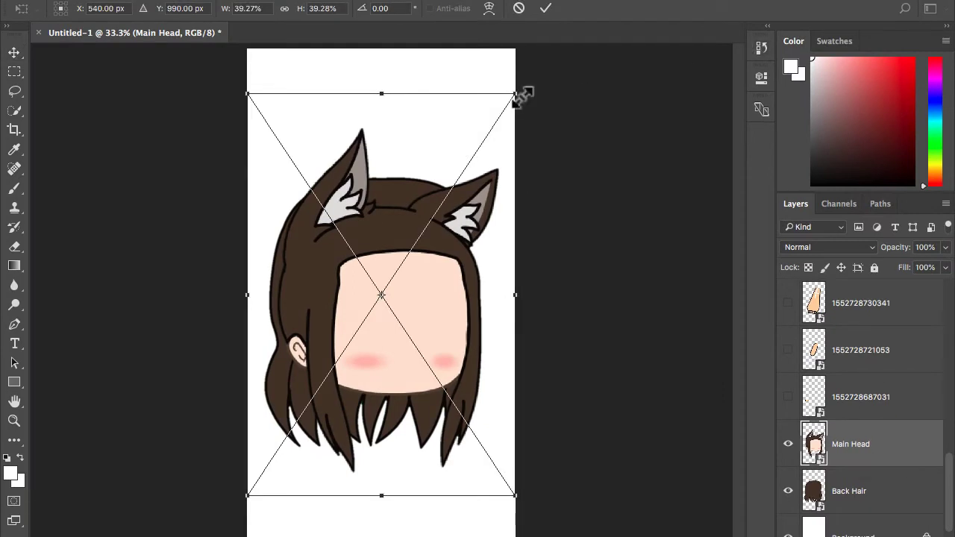
drag(515, 91, 477, 286)
drag(372, 373, 418, 166)
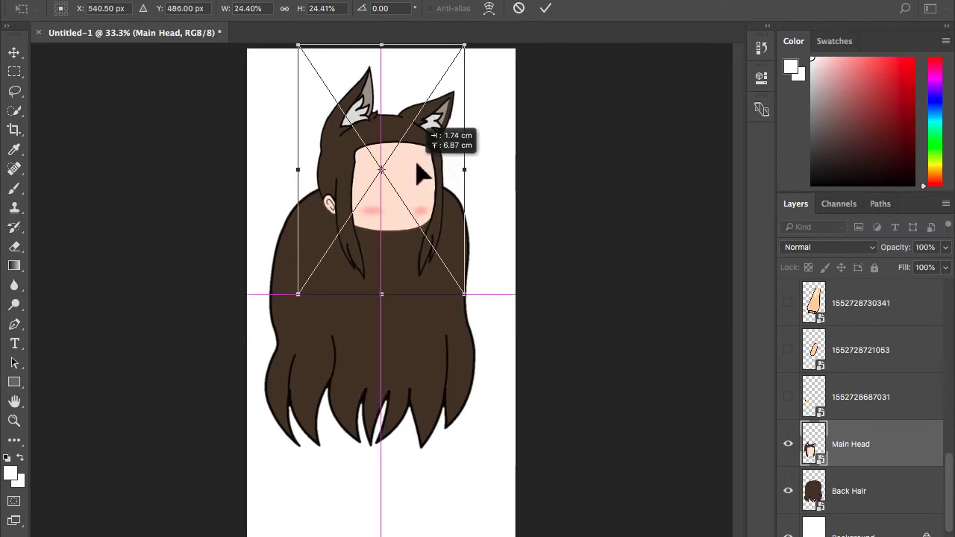
key(Return)
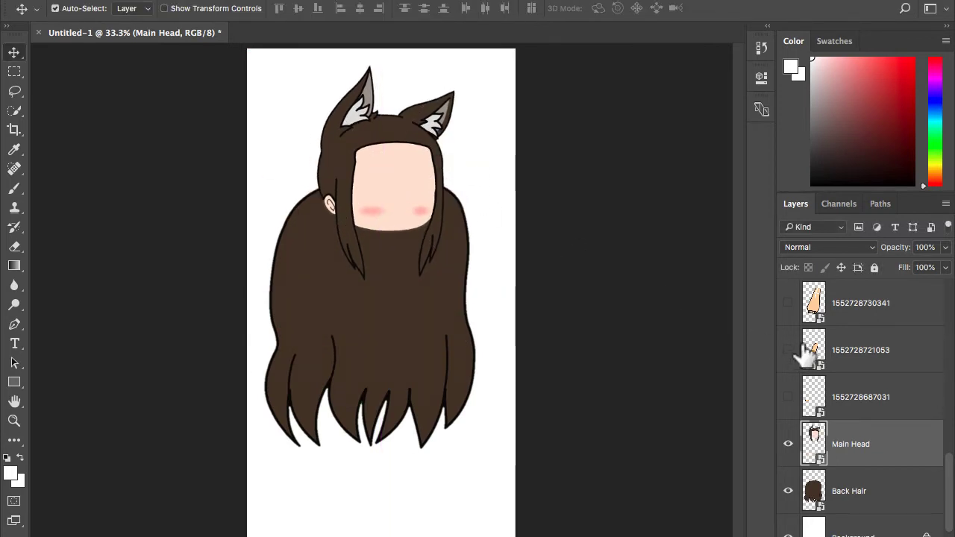
- Scale the Back Hair layer to about 19.5% and fit it behind the head
click(879, 491)
key(ctrl+t)
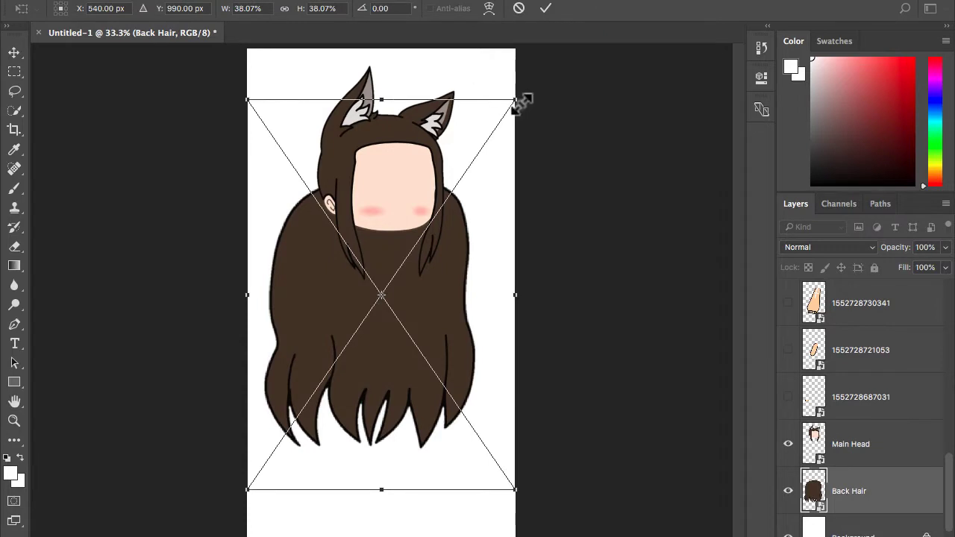
drag(523, 103, 388, 280)
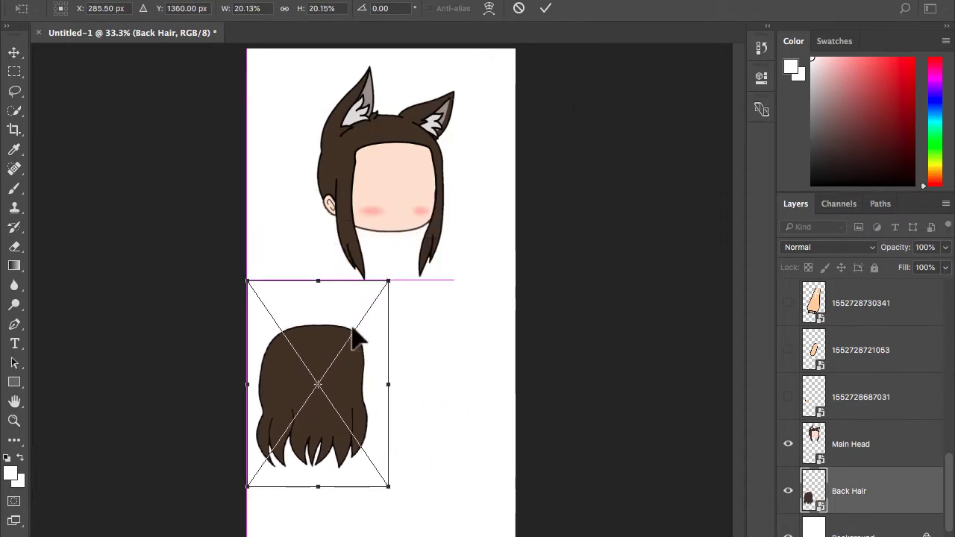
drag(355, 336, 419, 176)
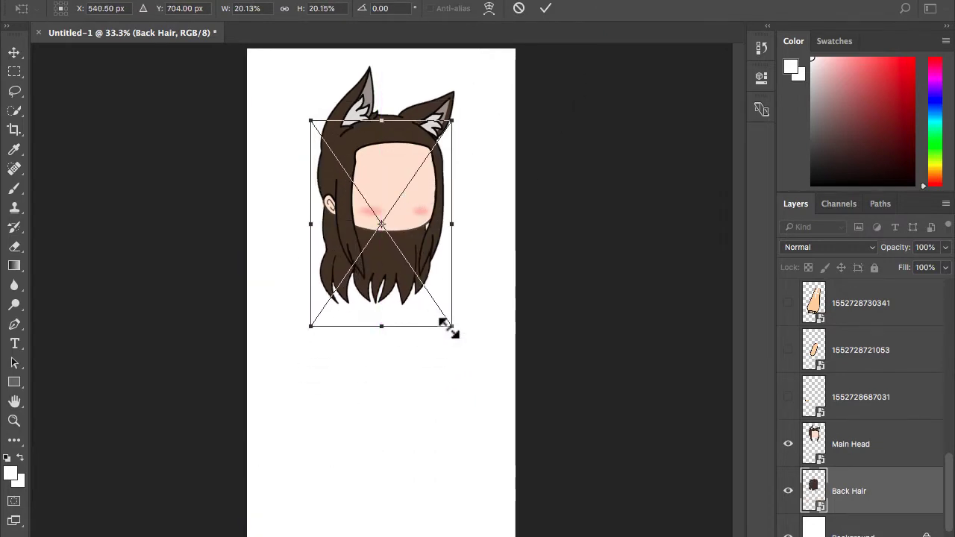
drag(445, 327, 416, 290)
drag(447, 323, 448, 327)
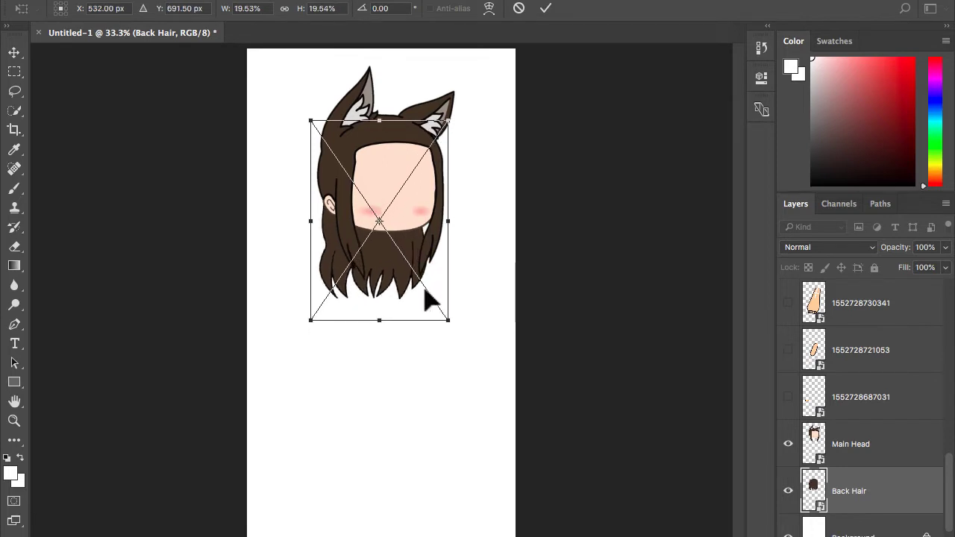
drag(420, 286, 421, 281)
key(Return)
scroll(865, 337, up, 2)
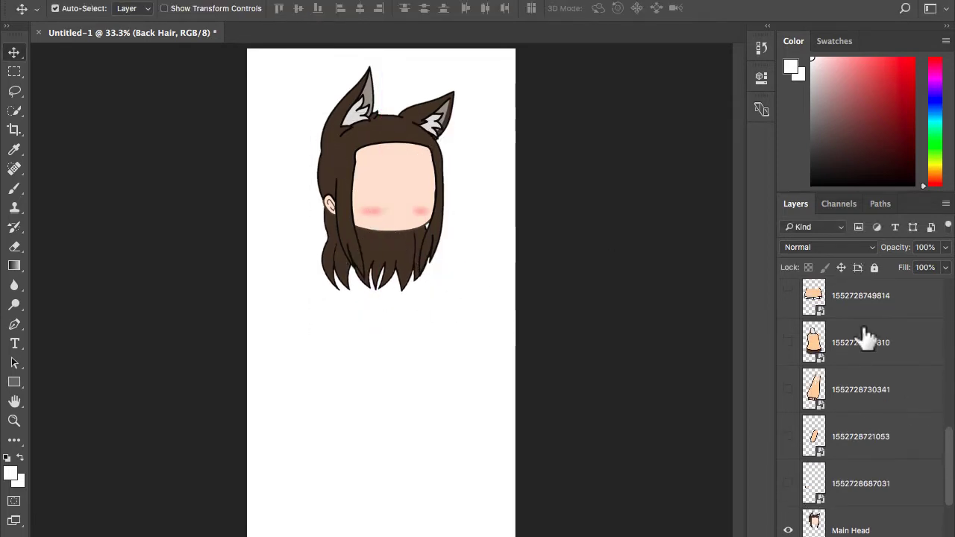
drag(845, 533, 854, 466)
drag(863, 375, 860, 490)
click(788, 469)
- Scale the torso to about 23%, fit it below the chin, and rename its layer as Main Body
key(super+t)
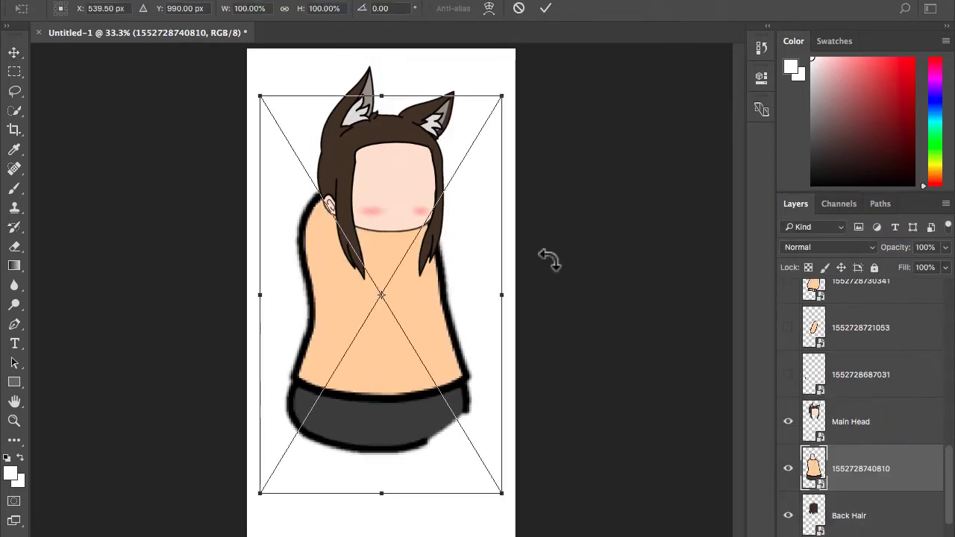
drag(501, 95, 326, 386)
drag(291, 440, 399, 276)
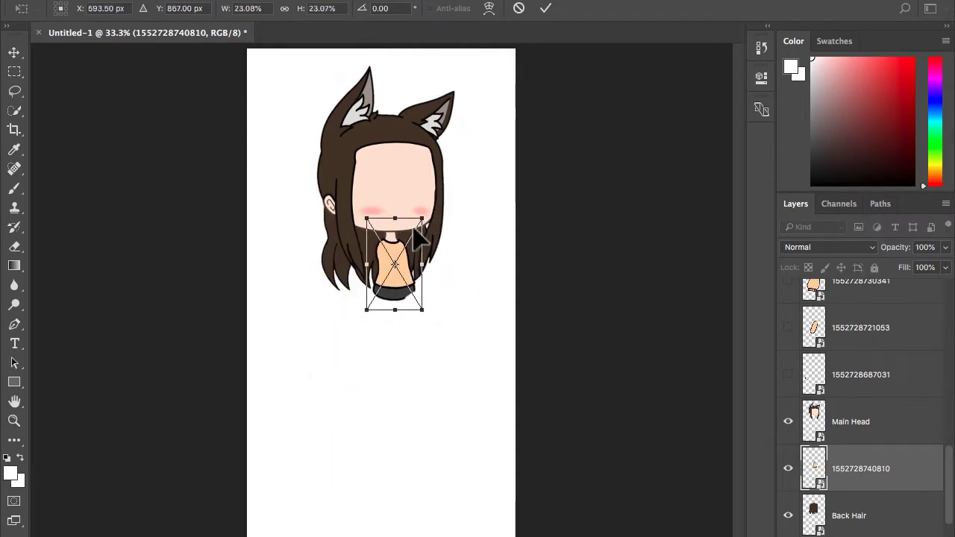
key(Return)
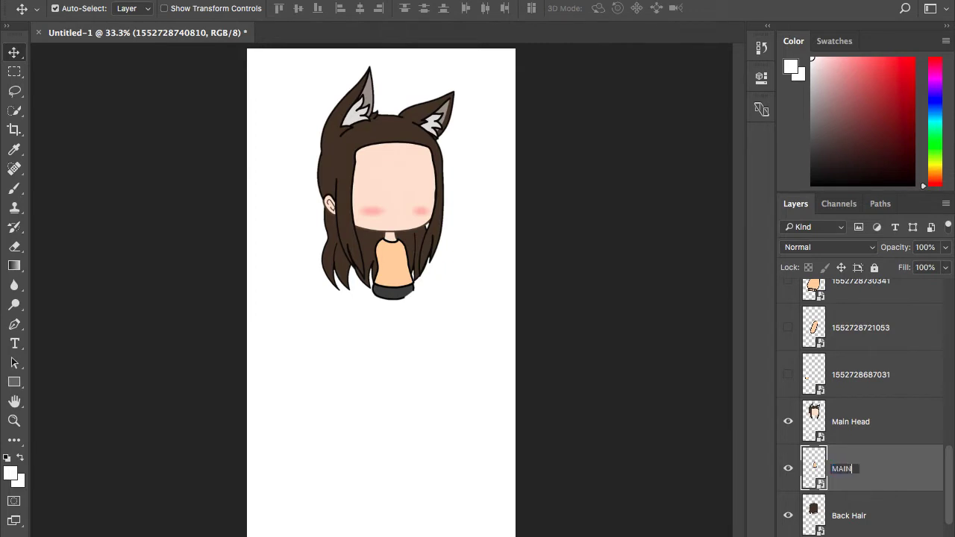
click(788, 375)
click(847, 375)
key(super+t)
drag(516, 159, 352, 323)
drag(313, 354, 426, 225)
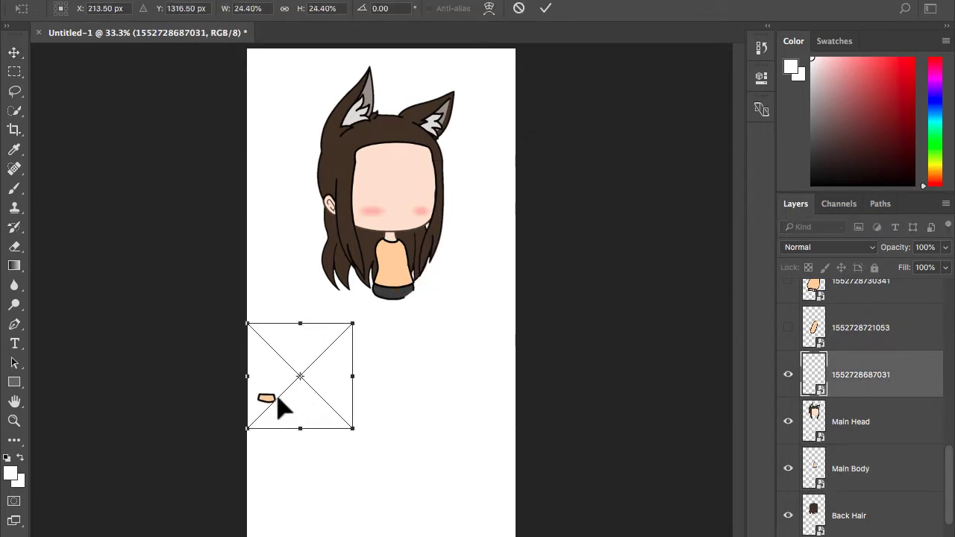
drag(278, 400, 423, 224)
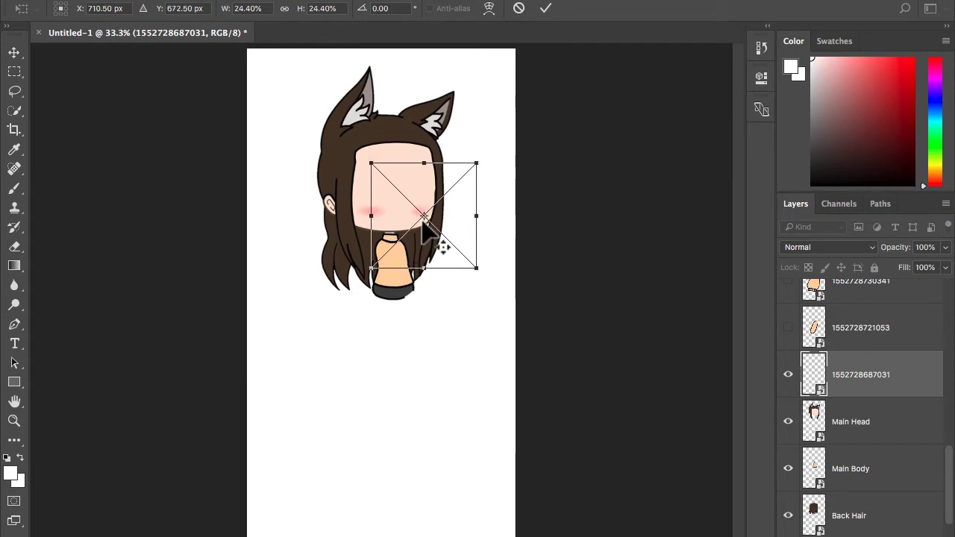
key(Return)
- Merge the collar layer with Main Body and move the merged layer below Main Head
right_click(865, 470)
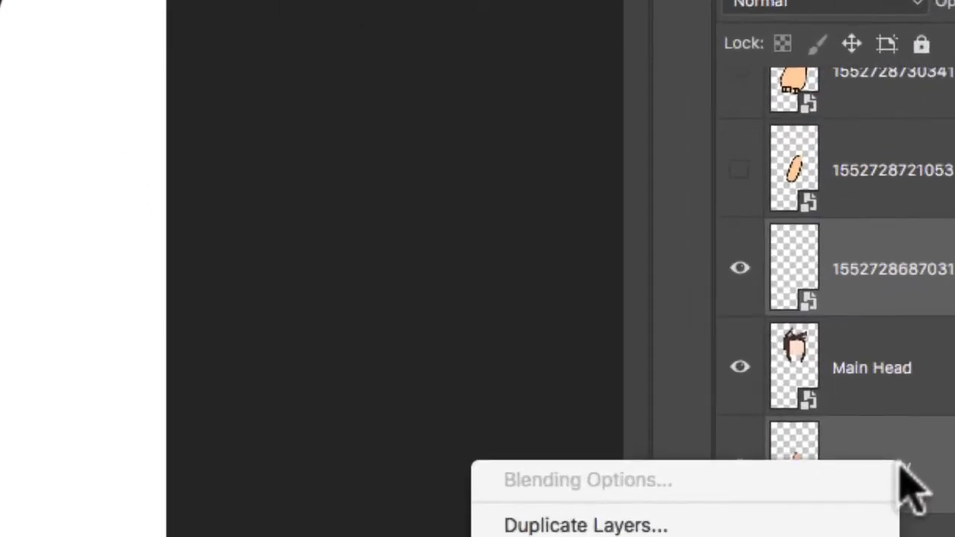
scroll(669, 299, down, 10)
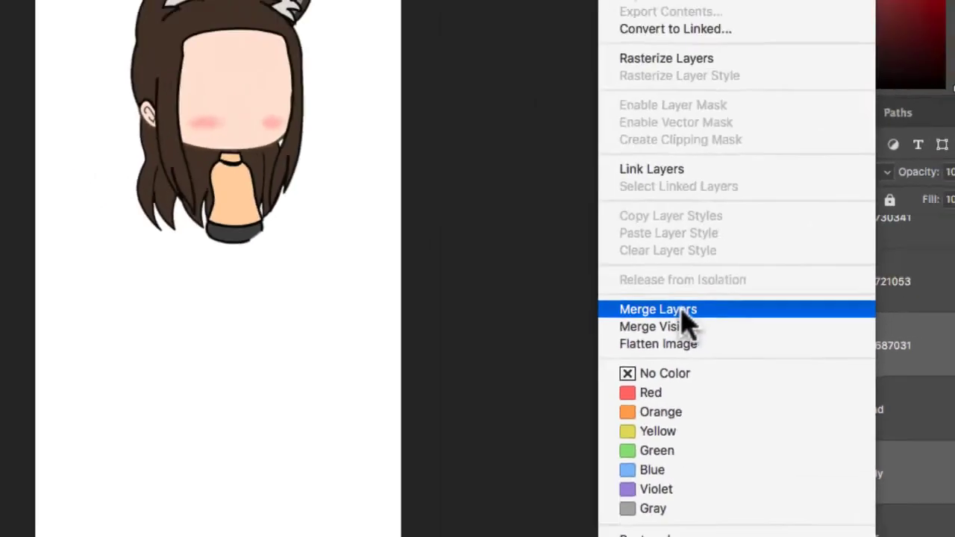
click(682, 312)
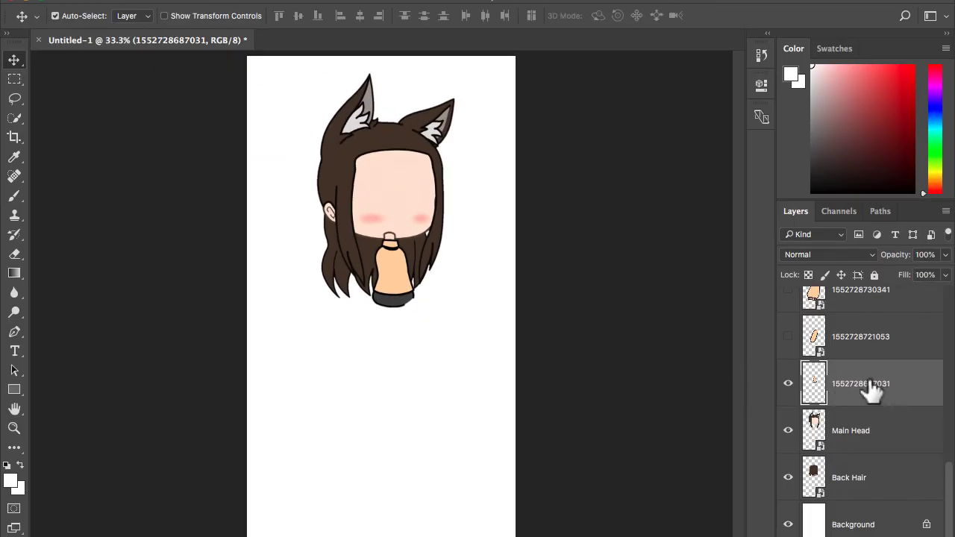
drag(872, 391, 852, 459)
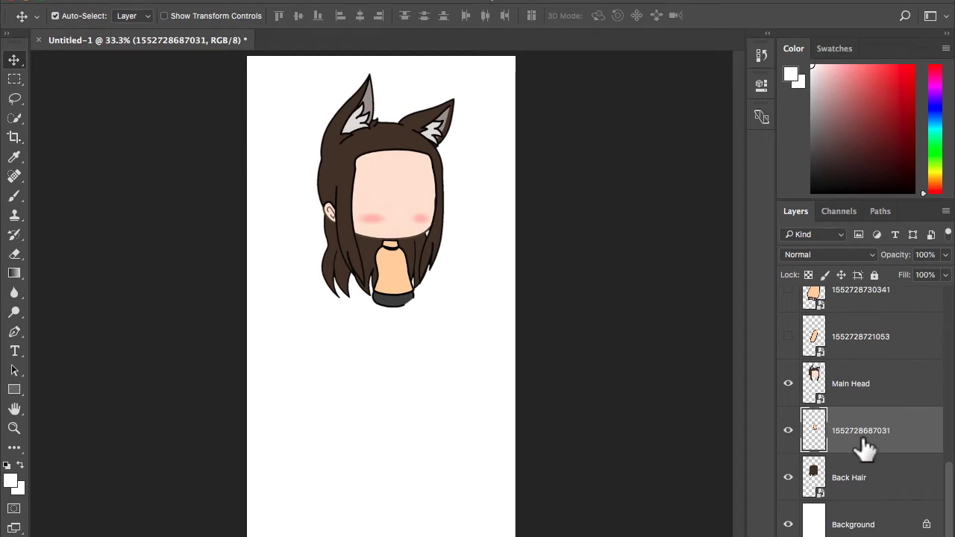
- Rename the merged collar-and-torso layer as Main Body
double_click(865, 442)
click(718, 113)
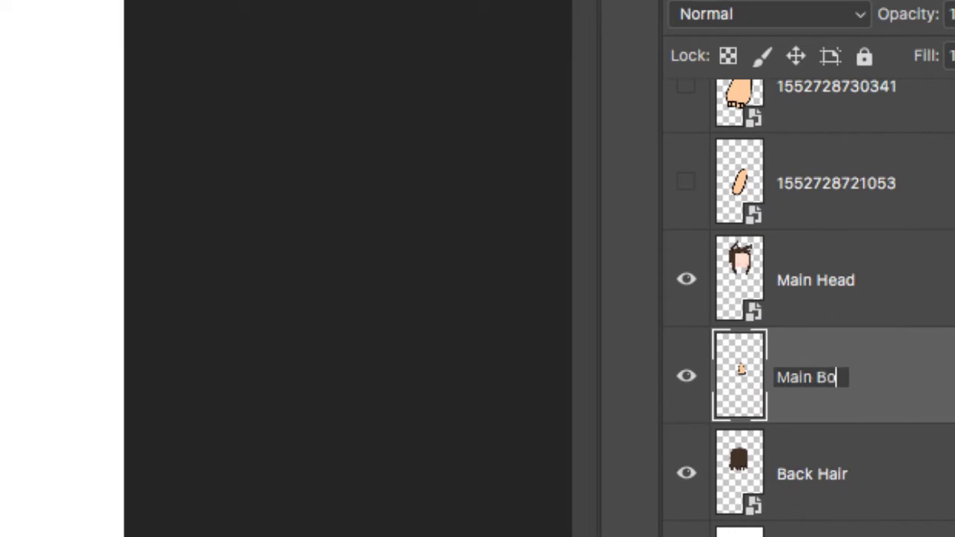
key(Return)
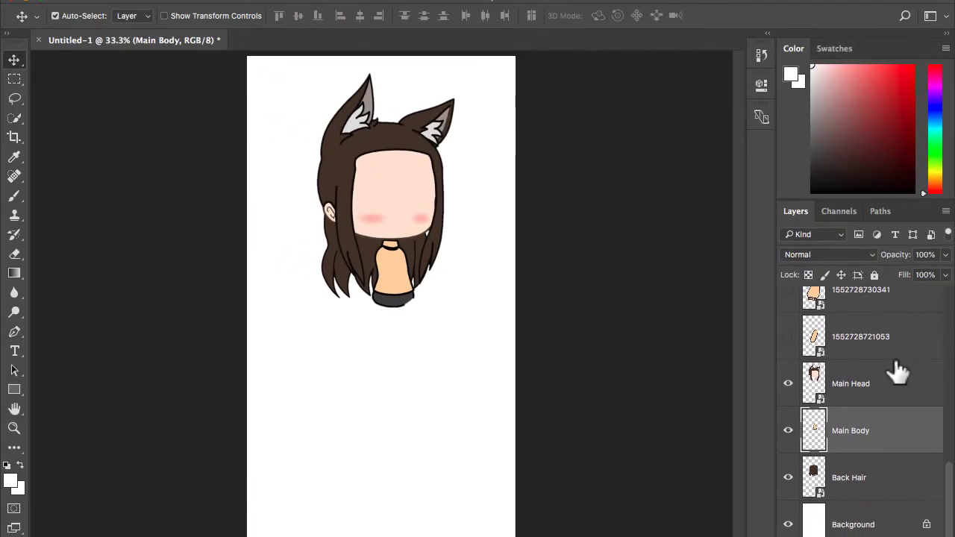
scroll(913, 253, up, 1)
click(790, 349)
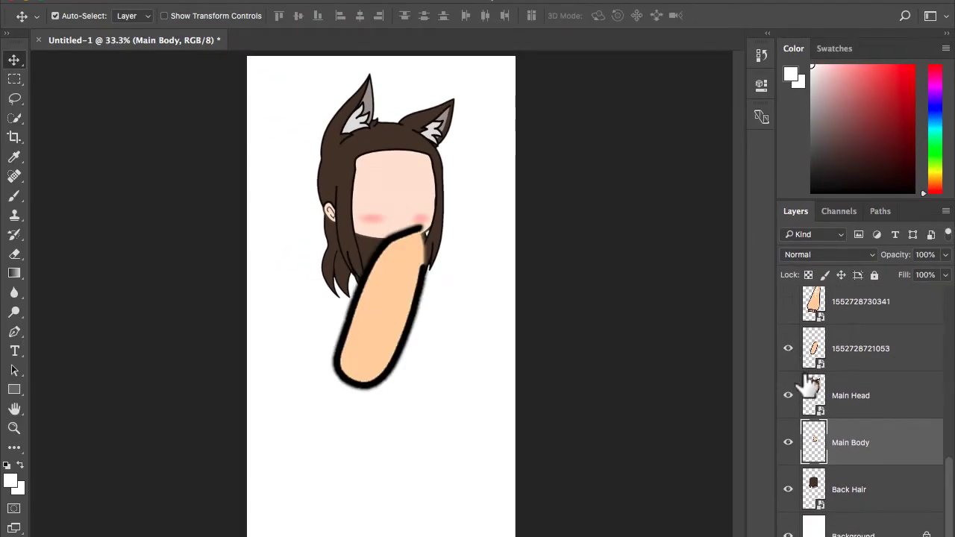
click(866, 356)
key(ctrl+t)
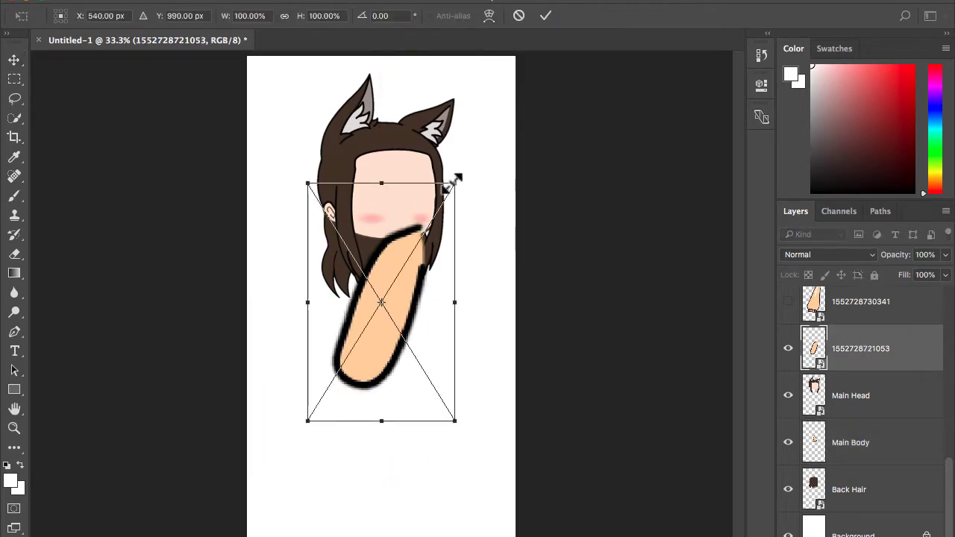
drag(453, 179, 351, 347)
drag(348, 385, 380, 281)
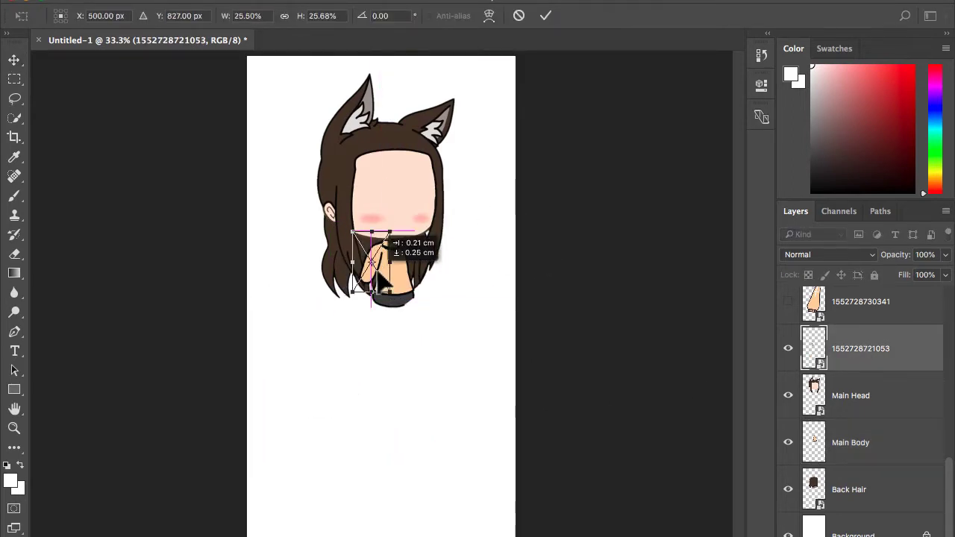
scroll(378, 274, up, 3)
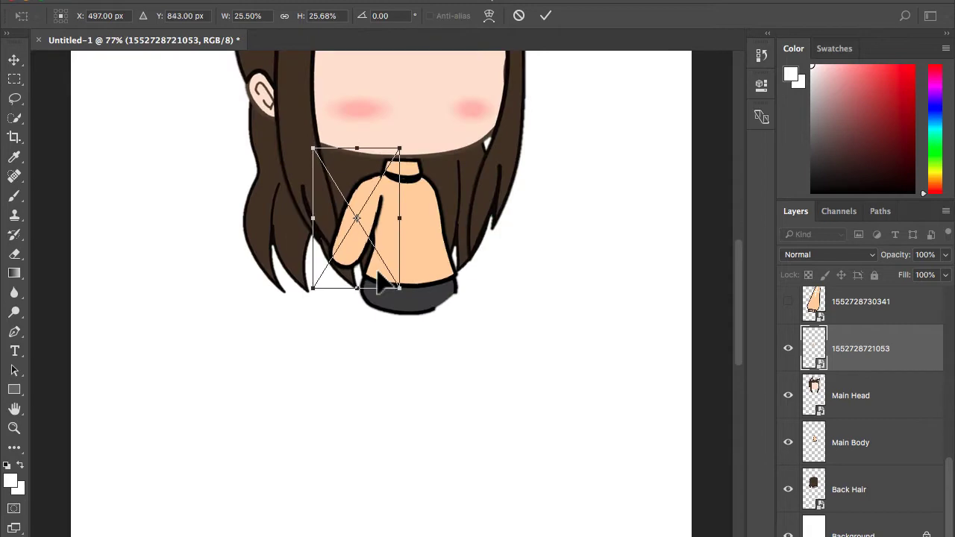
key(Return)
scroll(870, 335, up, 2)
click(862, 323)
click(788, 320)
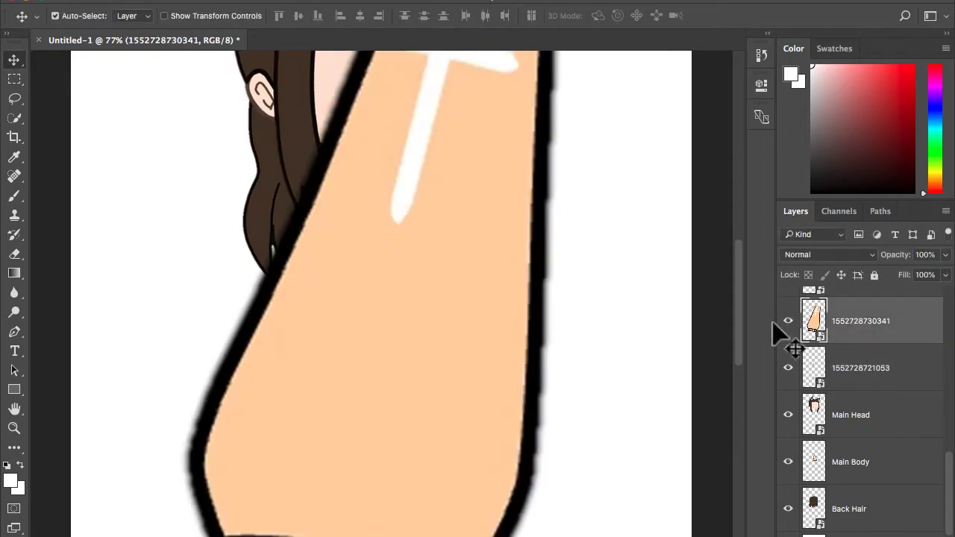
key(super+t)
scroll(416, 293, down, 2)
scroll(418, 299, down, 3)
drag(517, 509, 364, 170)
drag(319, 134, 366, 331)
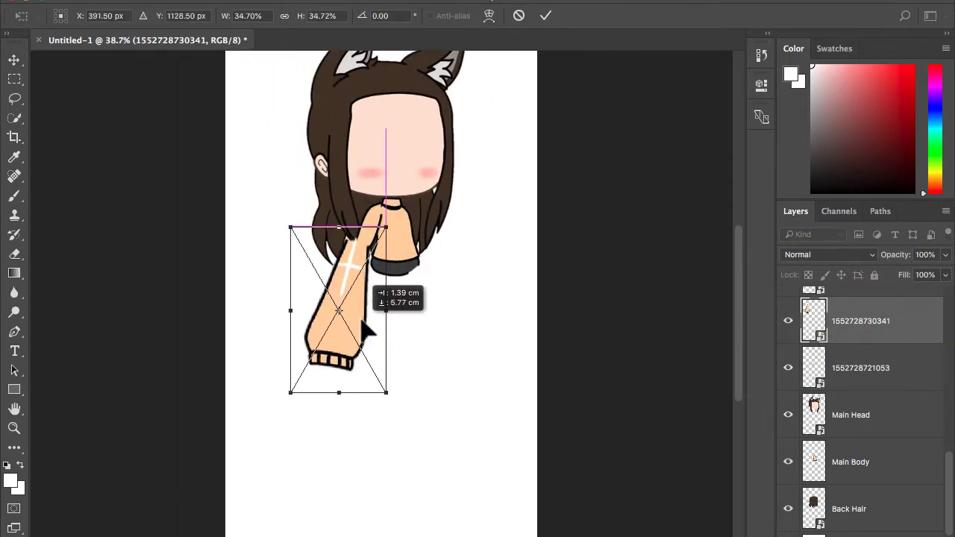
- Scale the sleeve to about 25.4%, rotate it about 10.4° and align it with the upper arm
scroll(382, 300, up, 3)
drag(388, 455, 347, 382)
drag(311, 282, 352, 282)
drag(409, 192, 423, 206)
drag(350, 258, 342, 246)
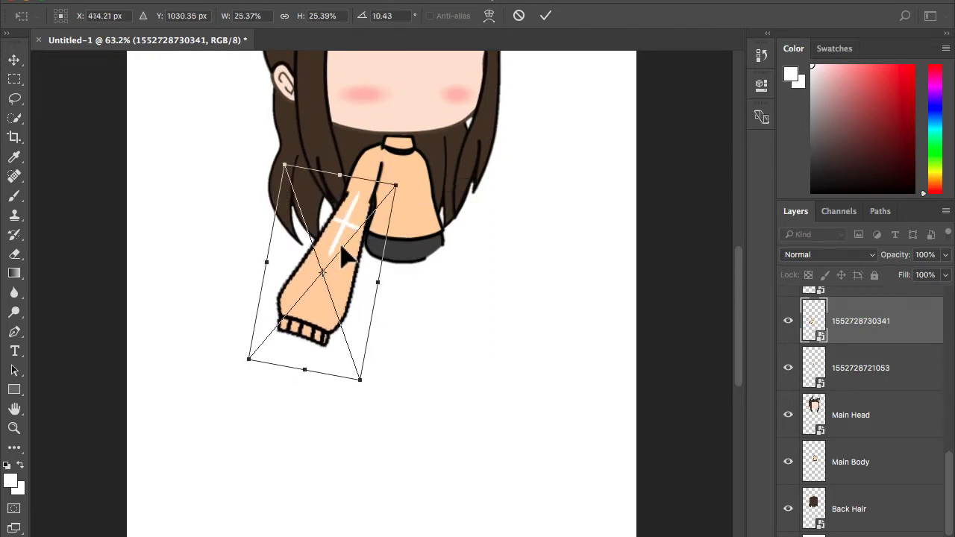
key(Return)
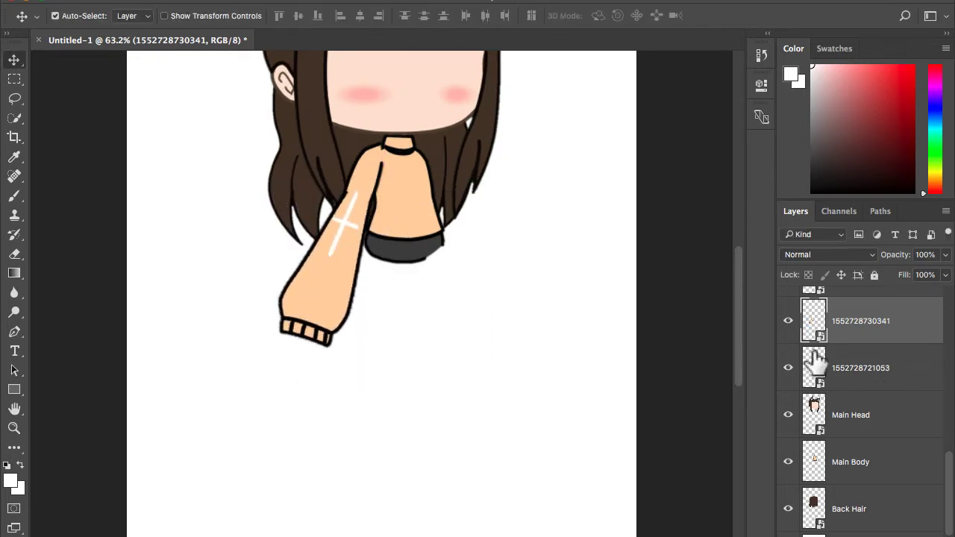
scroll(604, 263, down, 2)
scroll(880, 373, up, 2)
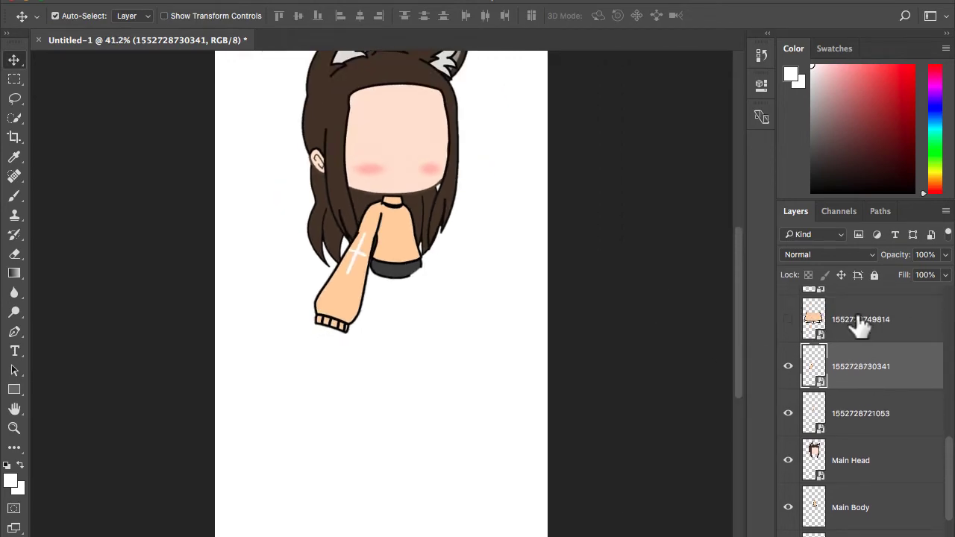
click(859, 320)
click(886, 374)
shift+click(856, 419)
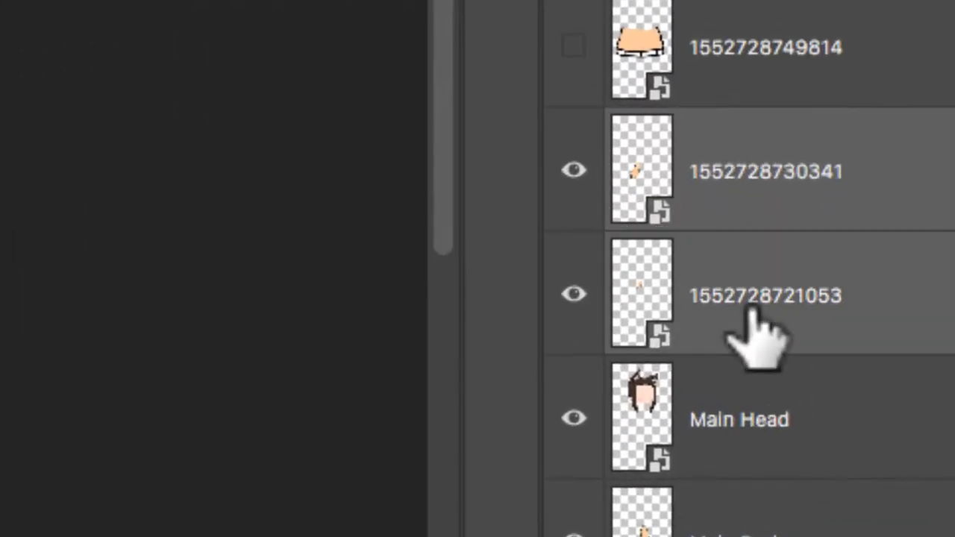
key(super+e)
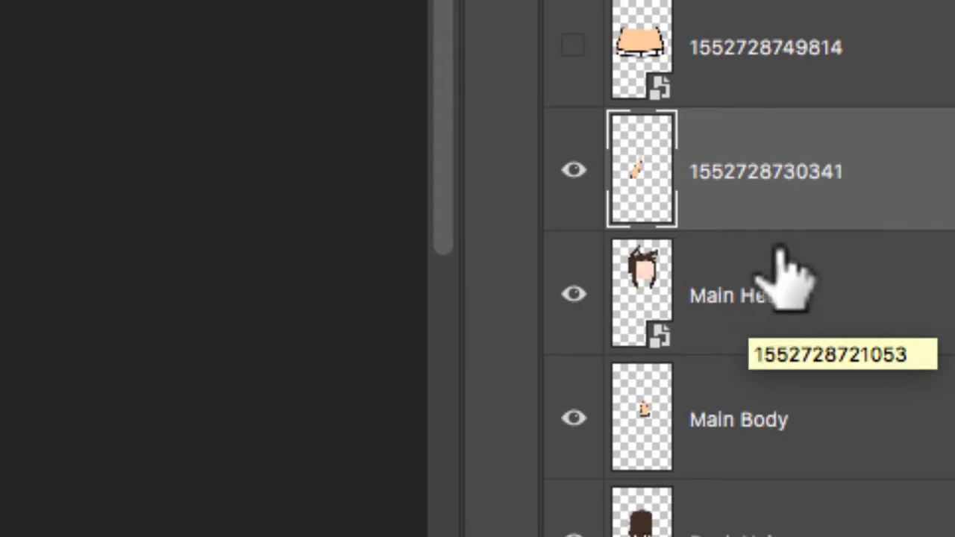
double_click(763, 170)
text(Left Arm)
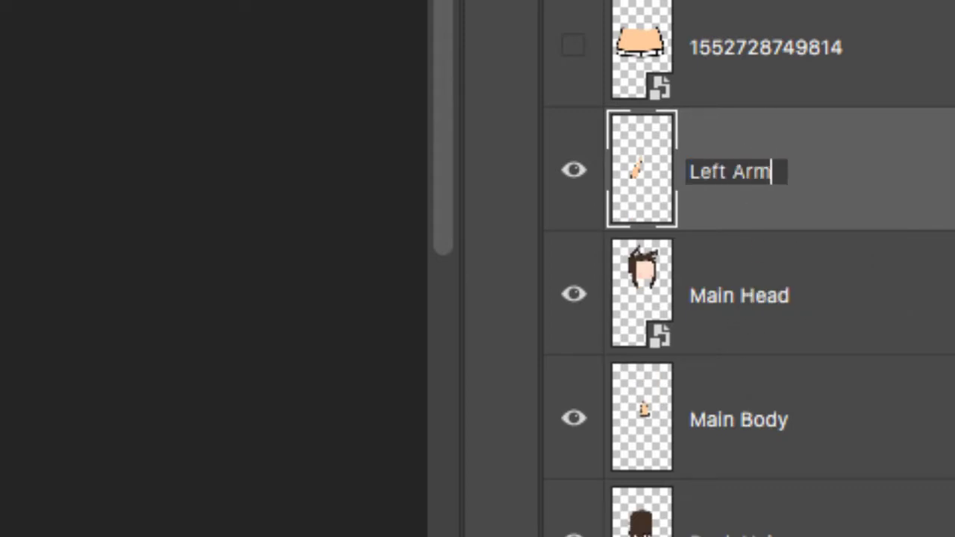
key(Return)
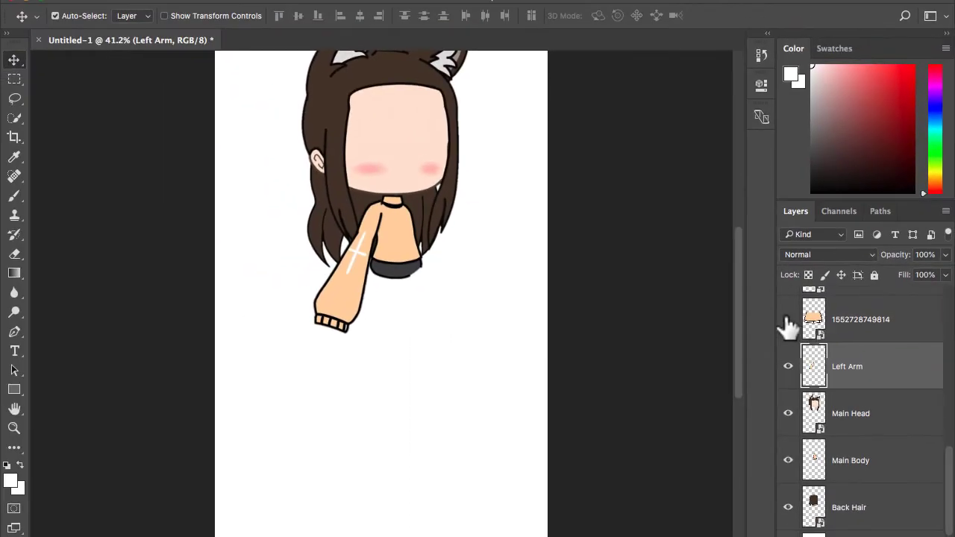
click(573, 46)
double_click(860, 321)
text(Torso)
drag(843, 319, 843, 389)
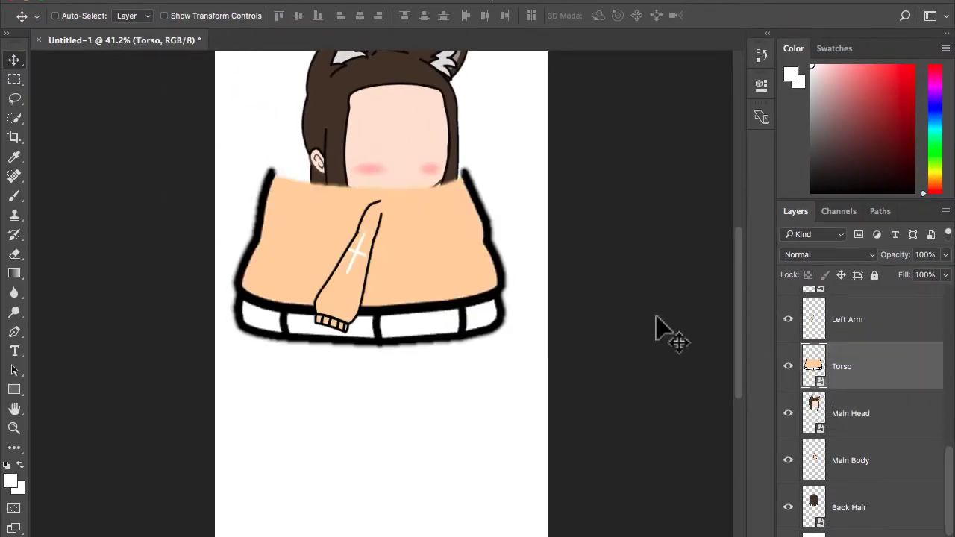
- Scale the Torso layer to about 23.5% and fit it over the lower edge of the body
key(super+t)
drag(561, 145, 324, 360)
drag(286, 367, 431, 296)
drag(450, 257, 441, 262)
drag(417, 291, 417, 279)
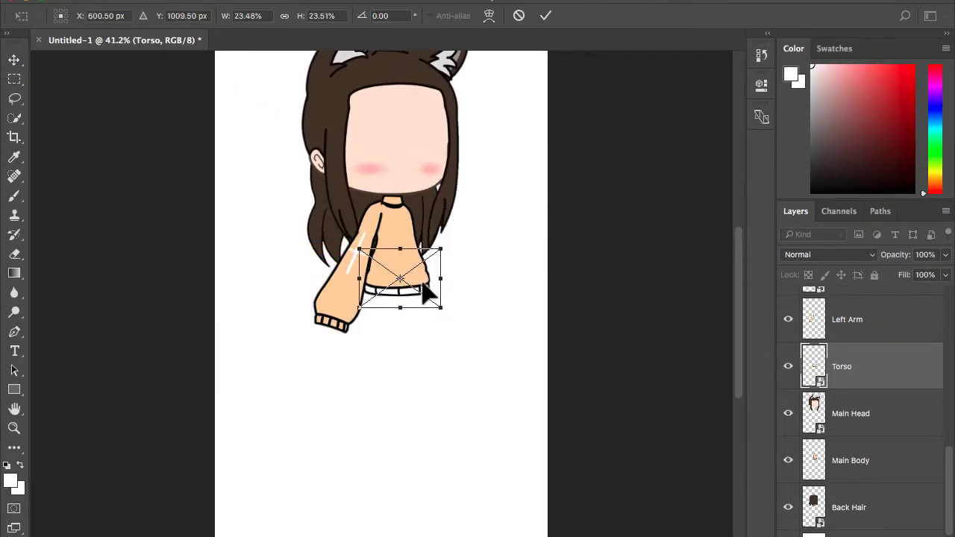
key(Return)
scroll(880, 432, up, 3)
drag(806, 415, 859, 498)
scroll(478, 270, up, 5)
click(859, 430)
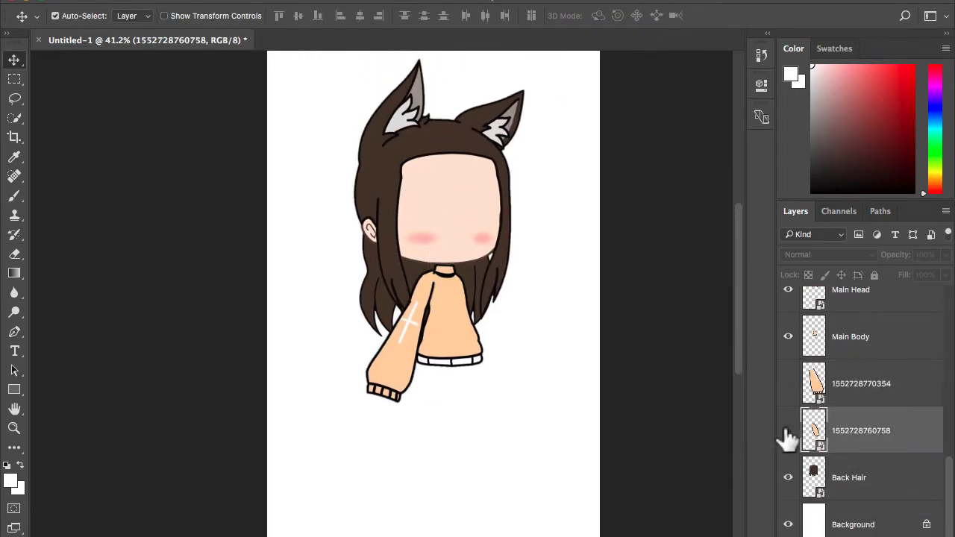
click(788, 431)
key(super+t)
drag(531, 213, 377, 421)
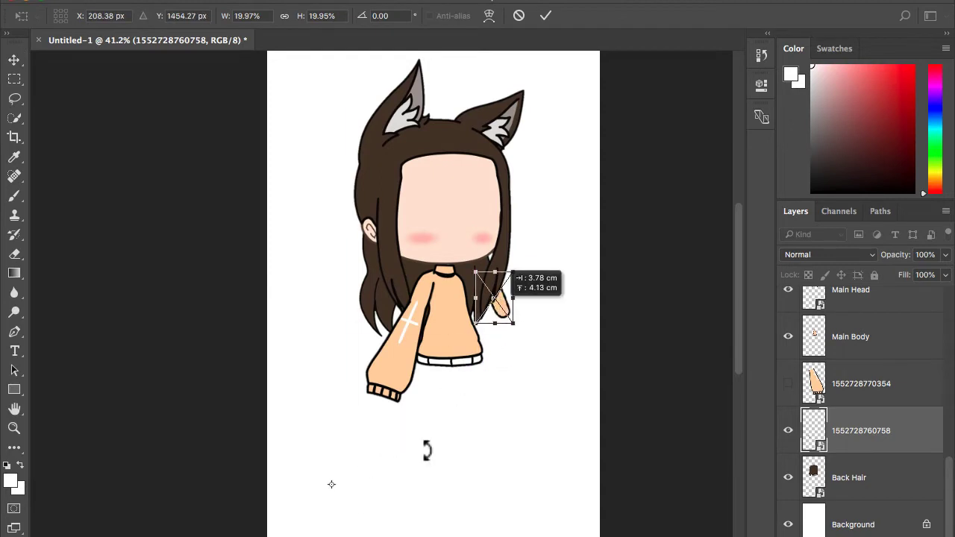
scroll(496, 314, up, 2)
drag(512, 287, 481, 326)
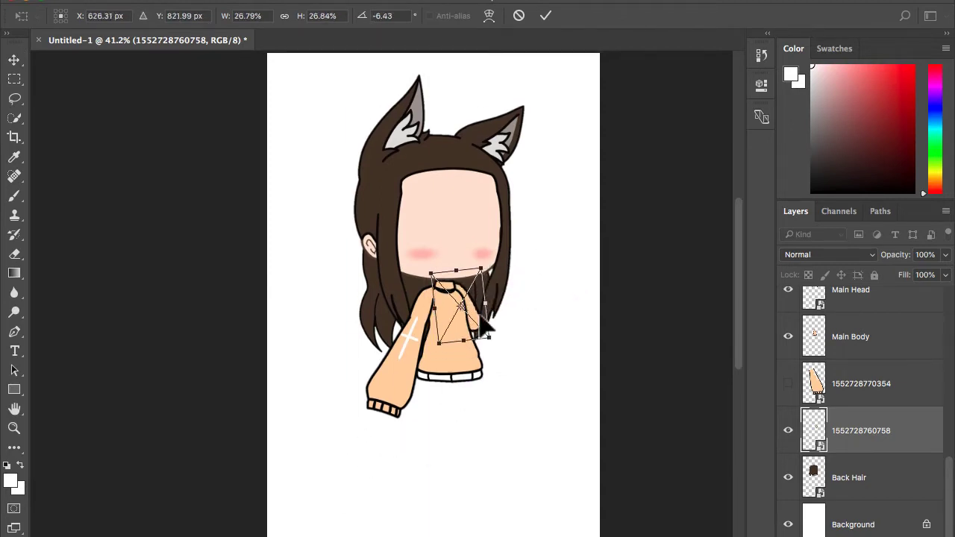
key(Return)
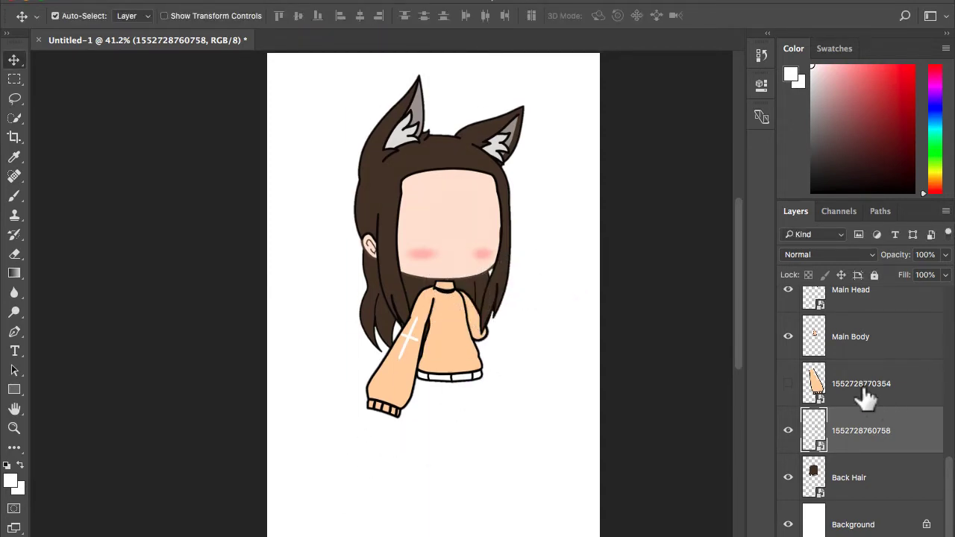
click(788, 384)
click(859, 383)
key(super+t)
drag(599, 103, 376, 439)
drag(336, 493, 519, 373)
drag(559, 315, 553, 323)
drag(565, 317, 551, 307)
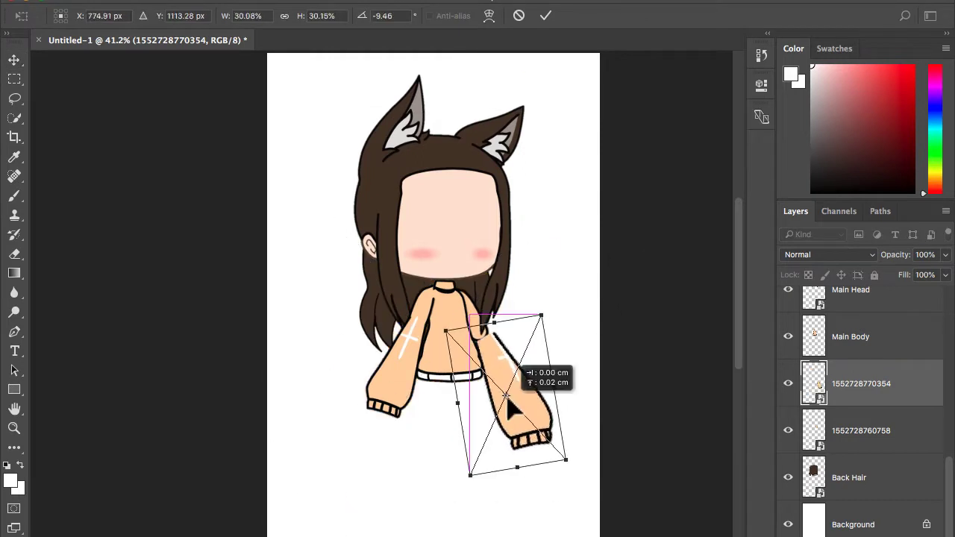
drag(566, 459, 558, 414)
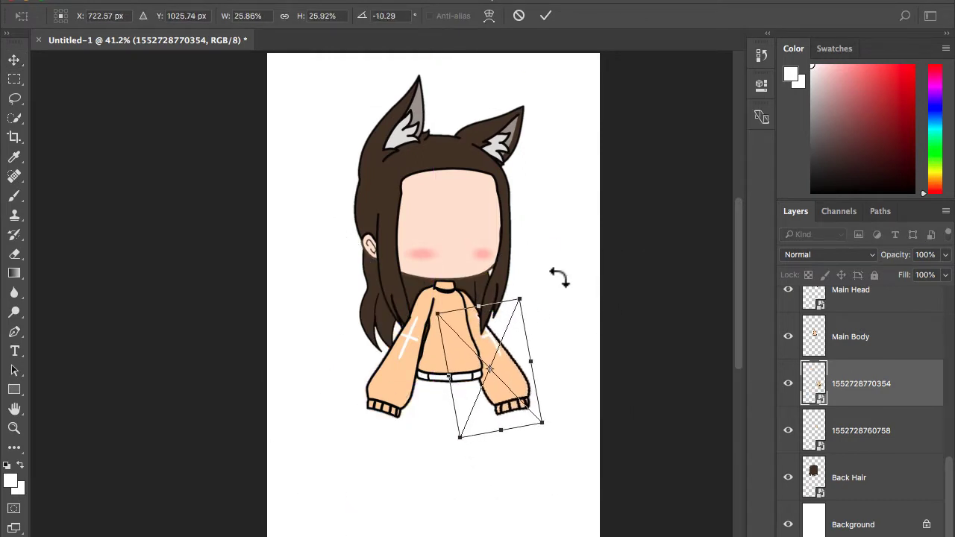
key(Escape)
scroll(866, 299, up, 10)
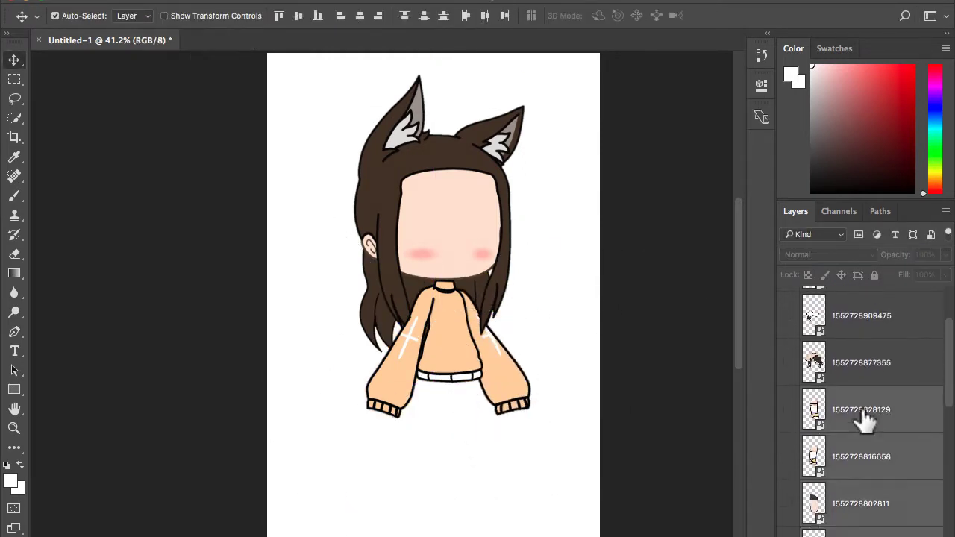
mouse_move(865, 415)
mouse_down()
mouse_move(870, 512)
mouse_move(859, 466)
mouse_move(864, 424)
mouse_up()
scroll(864, 423, up, 5)
click(858, 420)
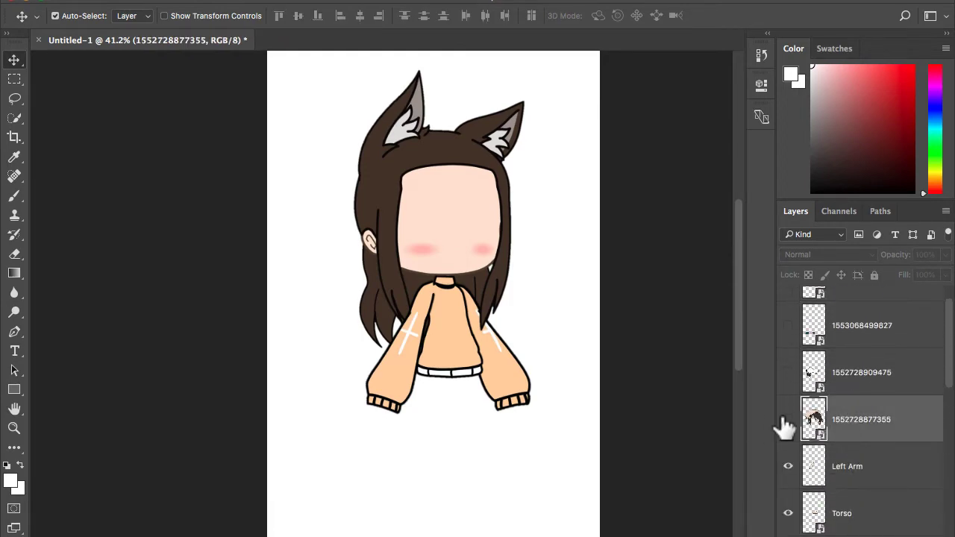
click(788, 419)
double_click(862, 419)
text(F)
key(super+t)
drag(600, 212, 493, 310)
drag(437, 380, 509, 199)
drag(561, 313, 550, 301)
drag(465, 223, 461, 229)
key(Return)
drag(784, 380, 884, 448)
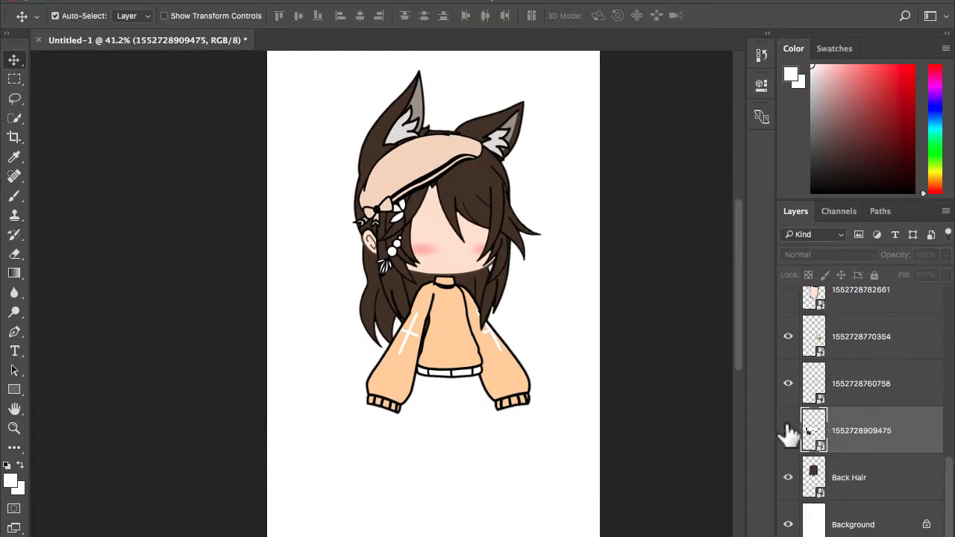
click(788, 431)
key(super+t)
drag(601, 231, 439, 349)
drag(390, 381, 385, 331)
drag(436, 298, 471, 271)
key(Return)
double_click(867, 431)
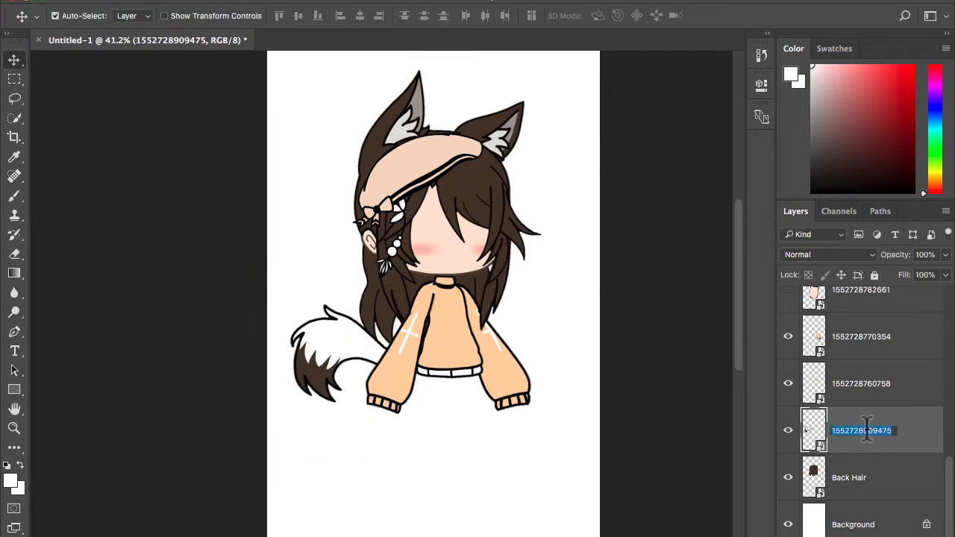
scroll(869, 441, up, 10)
click(861, 354)
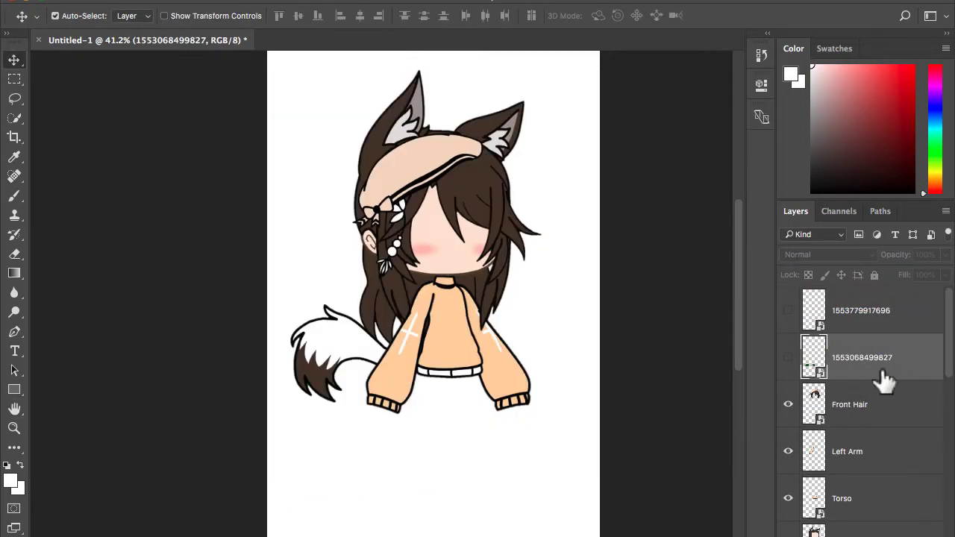
double_click(881, 314)
click(713, 141)
shift+click(888, 359)
drag(888, 360, 903, 427)
click(866, 360)
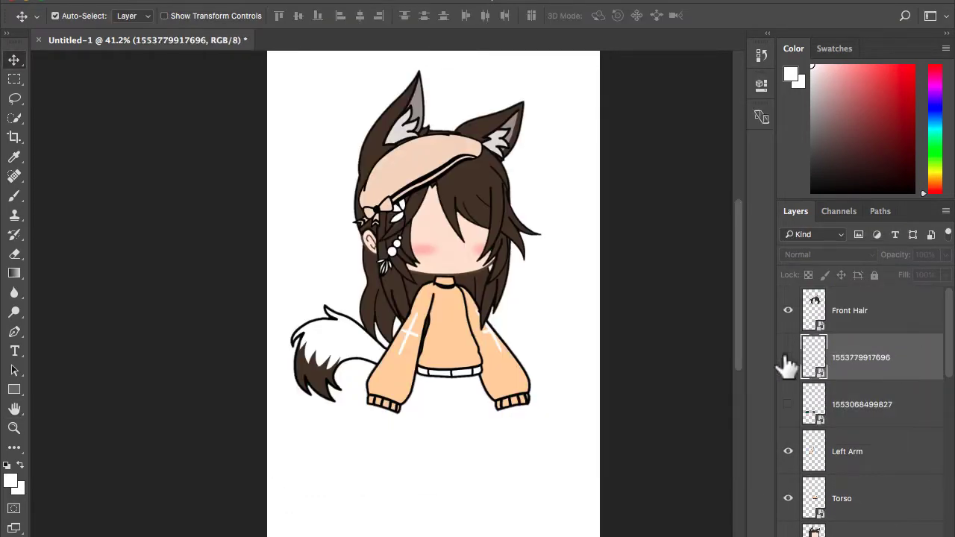
click(788, 358)
key(super+t)
drag(599, 187, 396, 389)
drag(329, 452, 481, 302)
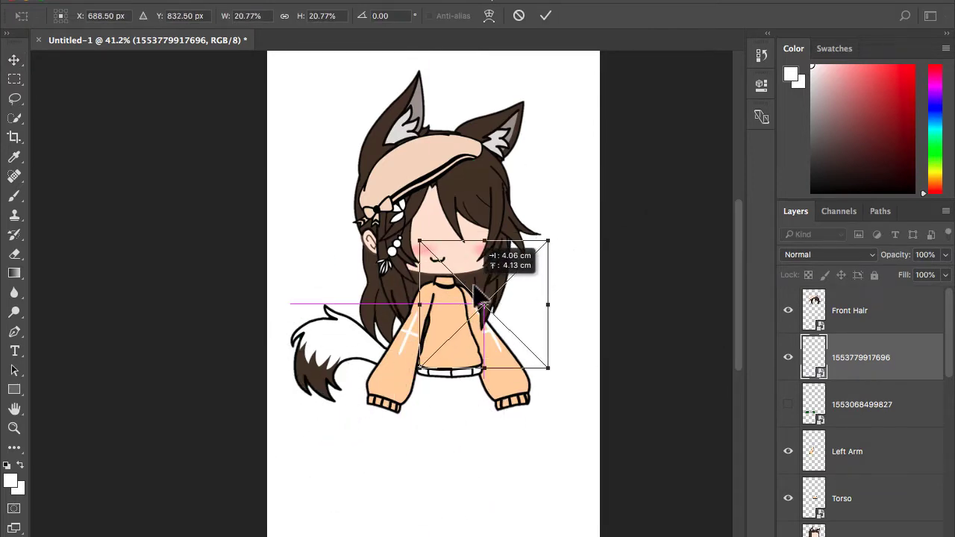
scroll(399, 226, up, 5)
drag(463, 255, 451, 214)
key(Down)
key(Down)
key(Down)
key(Down)
key(Down)
key(Down)
key(Down)
key(Down)
key(Down)
key(Down)
key(Down)
key(Down)
key(Down)
key(Down)
key(Down)
key(Down)
key(Down)
key(Down)
key(Down)
key(Down)
key(Right)
key(Right)
key(Right)
key(Right)
key(Right)
key(Right)
key(Right)
key(Right)
key(Right)
key(Right)
key(Right)
key(Right)
key(Right)
key(Right)
key(Right)
key(Right)
key(Right)
key(Right)
key(Right)
key(Right)
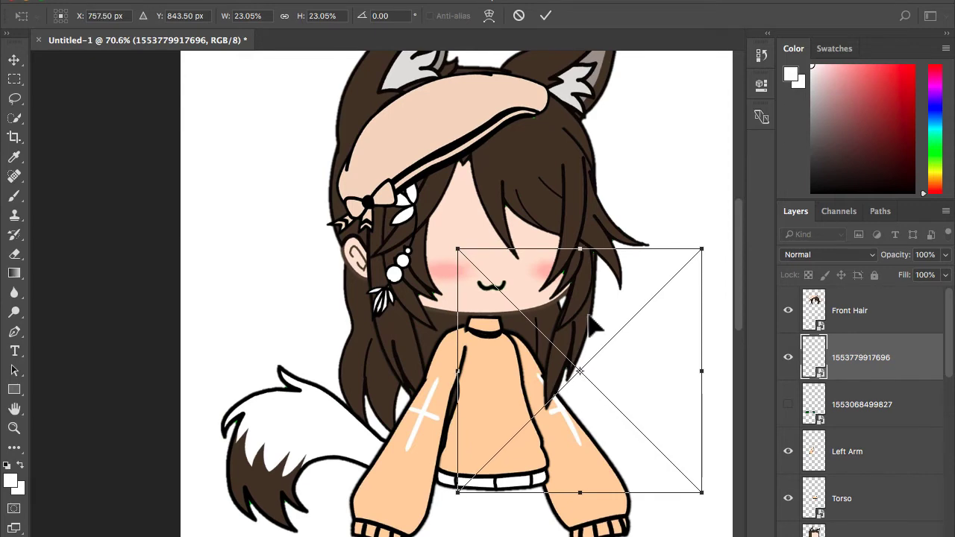
key(Return)
click(788, 404)
drag(874, 415, 870, 339)
scroll(468, 304, down, 5)
key(super+t)
drag(593, 208, 536, 326)
drag(399, 441, 507, 173)
drag(581, 58, 565, 74)
- Position the eyes on the face just above the blush and apply the transform
drag(496, 239, 508, 236)
key(Down)
key(Down)
key(Down)
key(Down)
key(Down)
key(Down)
key(Down)
key(Down)
key(Down)
key(Down)
key(Down)
key(Down)
key(Down)
key(Down)
key(Down)
key(Down)
key(Down)
key(Left)
key(Left)
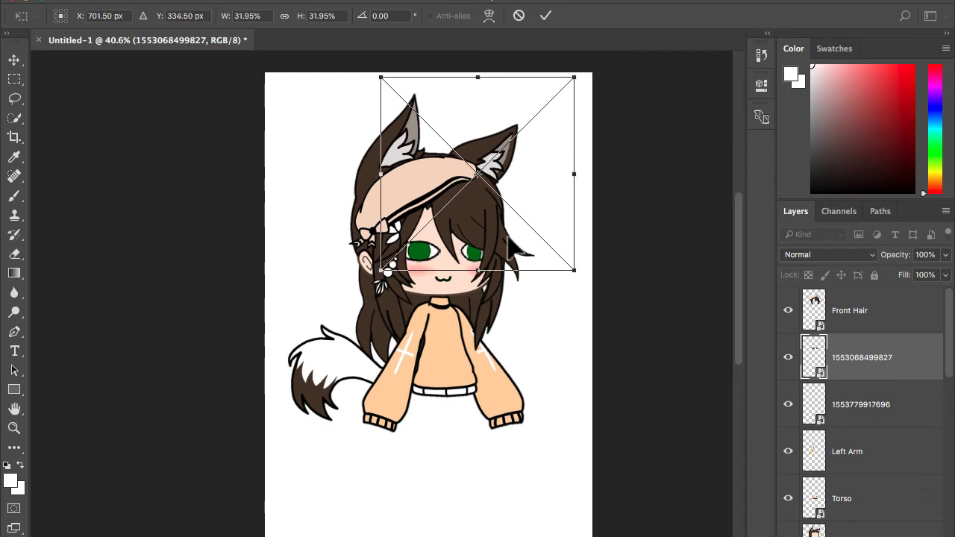
key(Return)
click(881, 399)
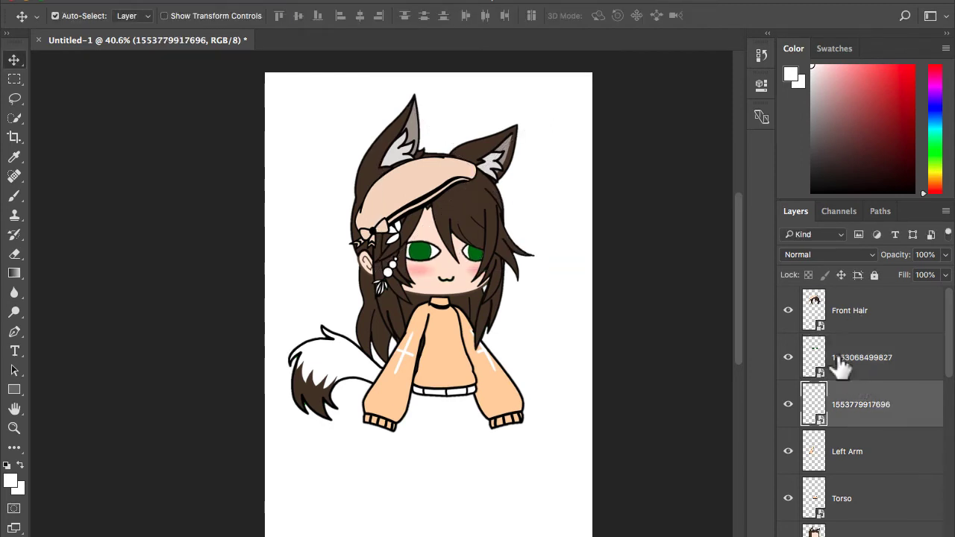
scroll(841, 365, down, 8)
click(788, 484)
key(super+t)
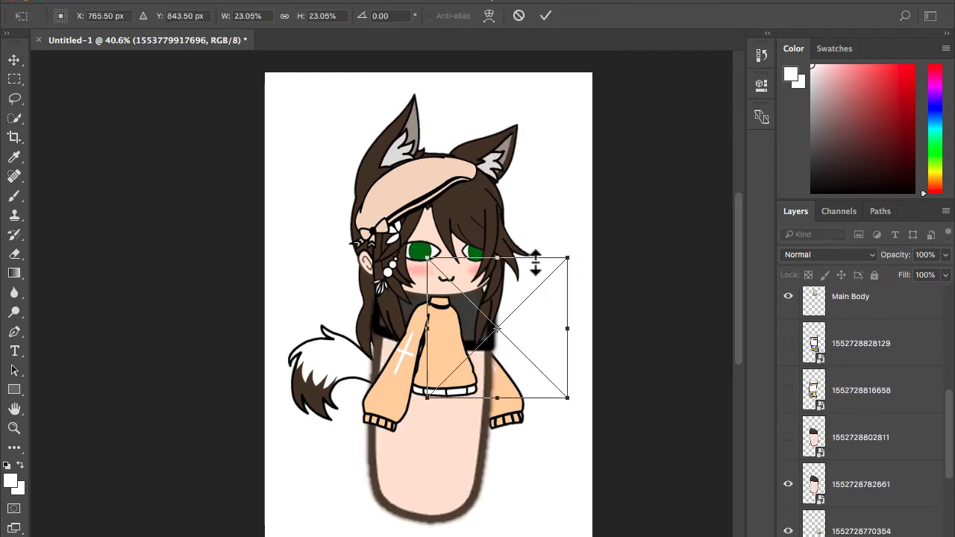
key(Return)
click(872, 500)
key(super+t)
drag(518, 208, 392, 440)
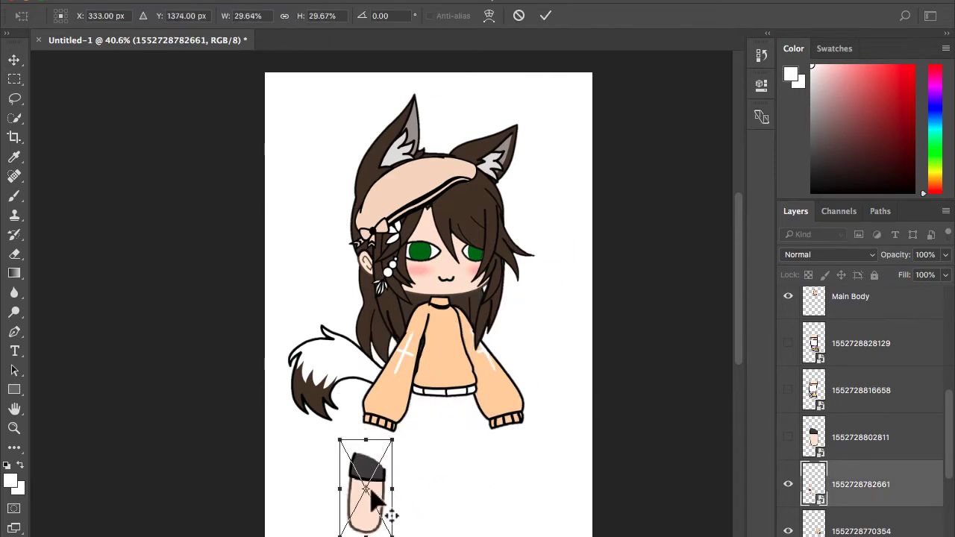
drag(375, 488, 428, 433)
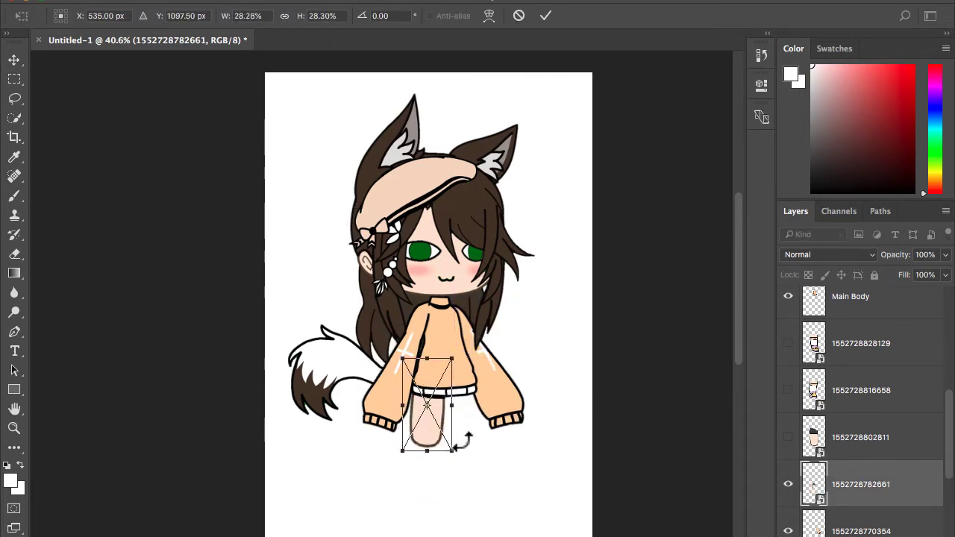
key(Return)
drag(864, 409, 865, 459)
click(868, 394)
double_click(867, 347)
double_click(870, 390)
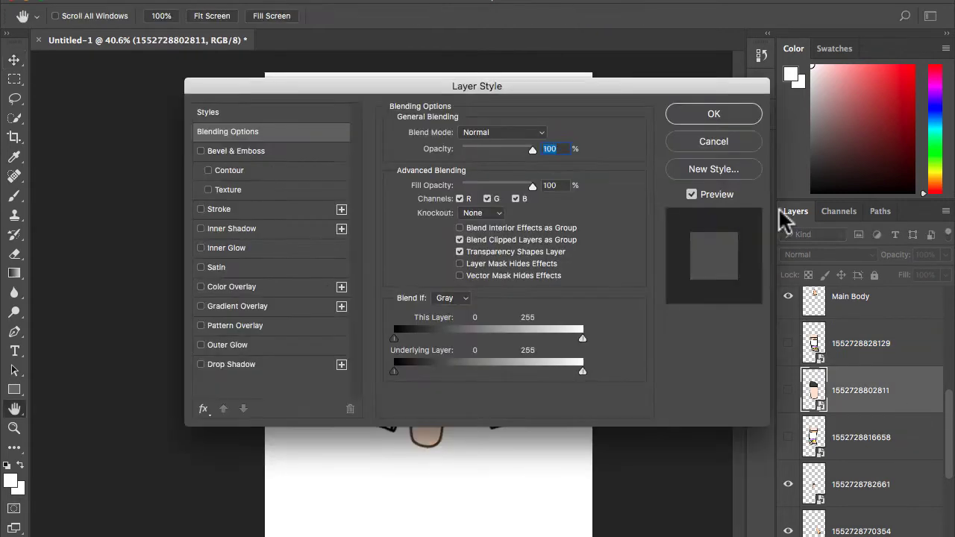
click(722, 140)
shift+click(921, 345)
drag(922, 344, 875, 461)
click(916, 395)
click(910, 351)
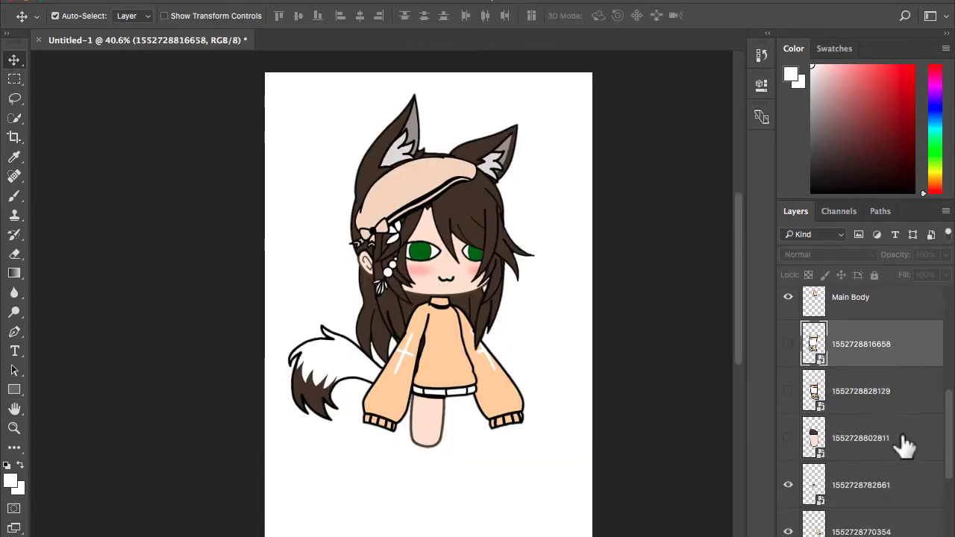
scroll(900, 440, down, 1)
drag(806, 488, 833, 362)
click(788, 340)
key(super+t)
drag(541, 215, 411, 484)
drag(360, 493, 437, 478)
key(Return)
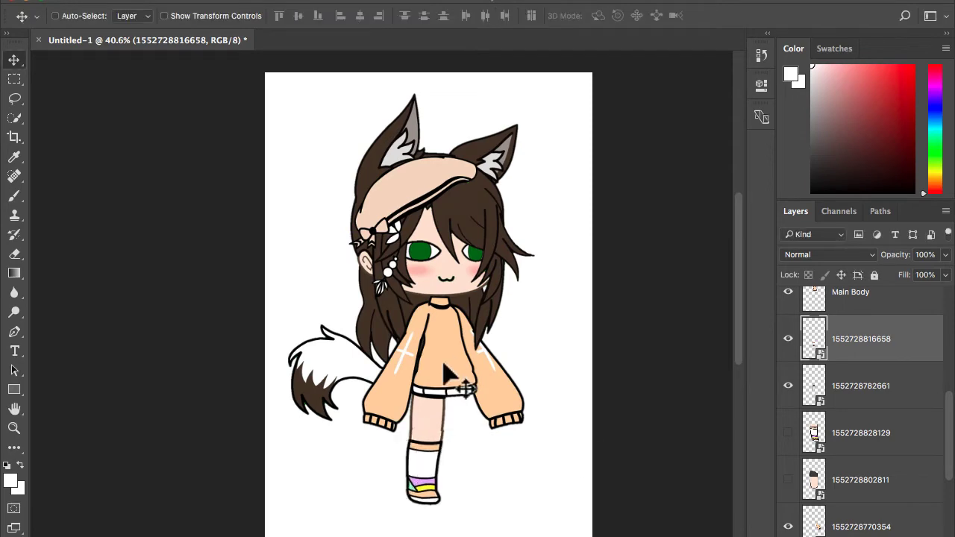
- Reduce the lower leg to about 27.7% and nudge it up to line up with the upper leg
key(super+t)
scroll(505, 455, up, 5)
scroll(498, 466, down, 2)
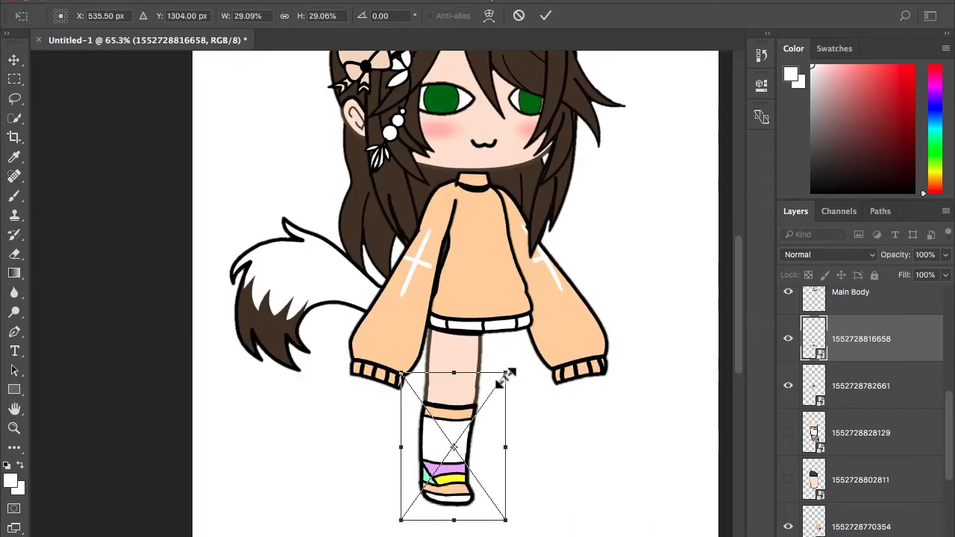
drag(504, 378, 499, 386)
drag(472, 429, 473, 423)
key(Up)
key(Up)
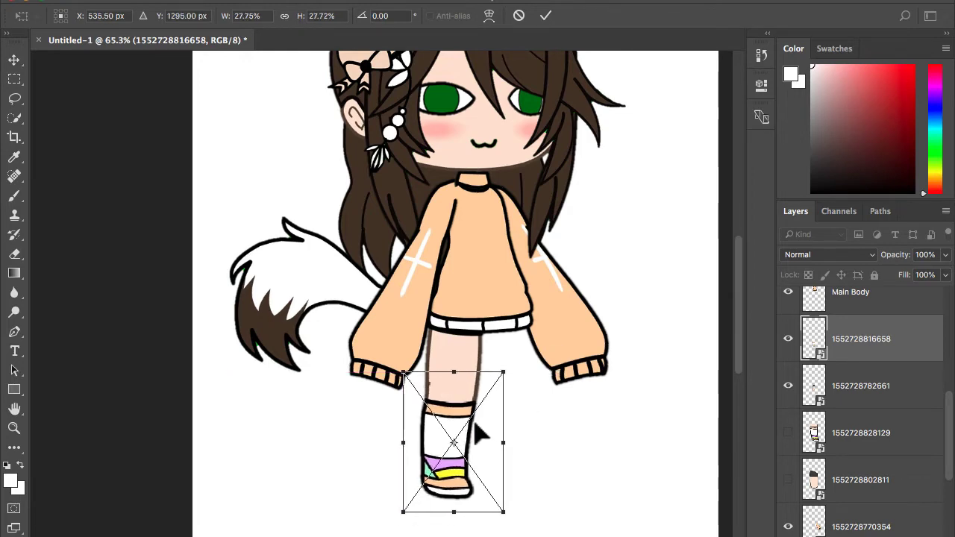
key(Return)
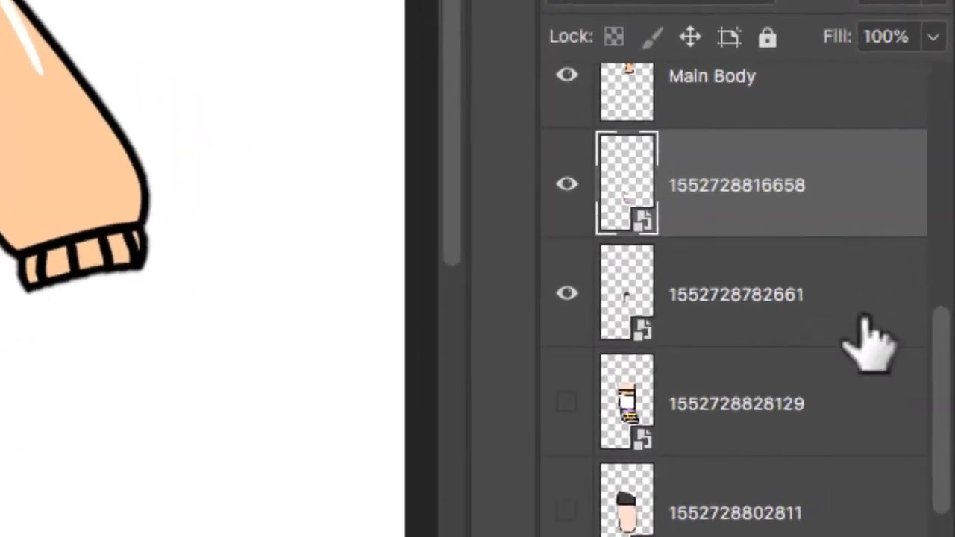
scroll(835, 379, up, 3)
scroll(657, 276, up, 1)
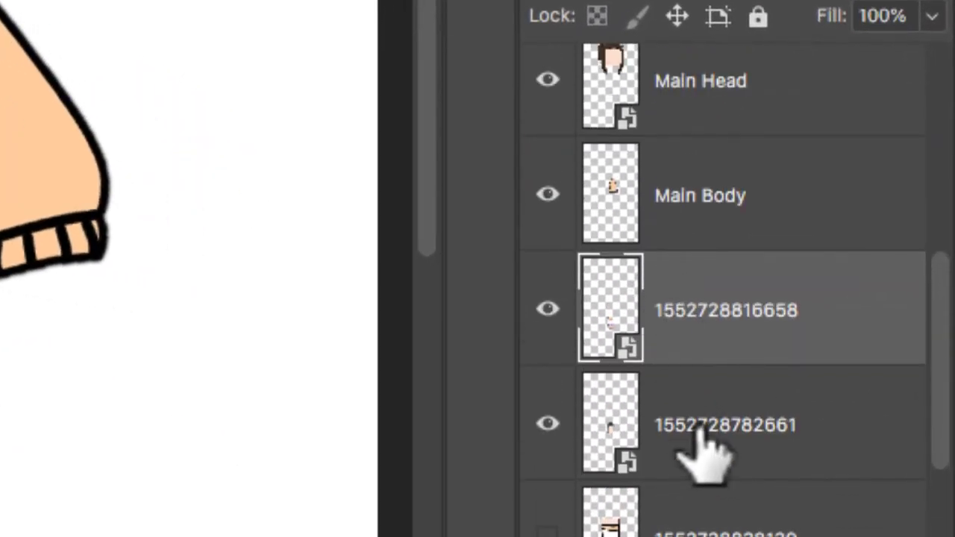
drag(706, 451, 703, 328)
shift+click(849, 312)
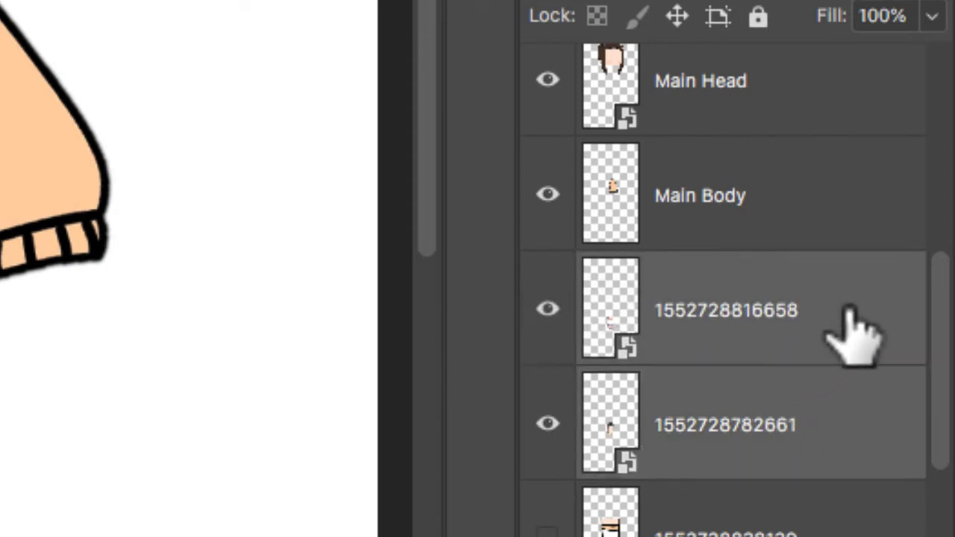
right_click(854, 336)
scroll(597, 507, down, 10)
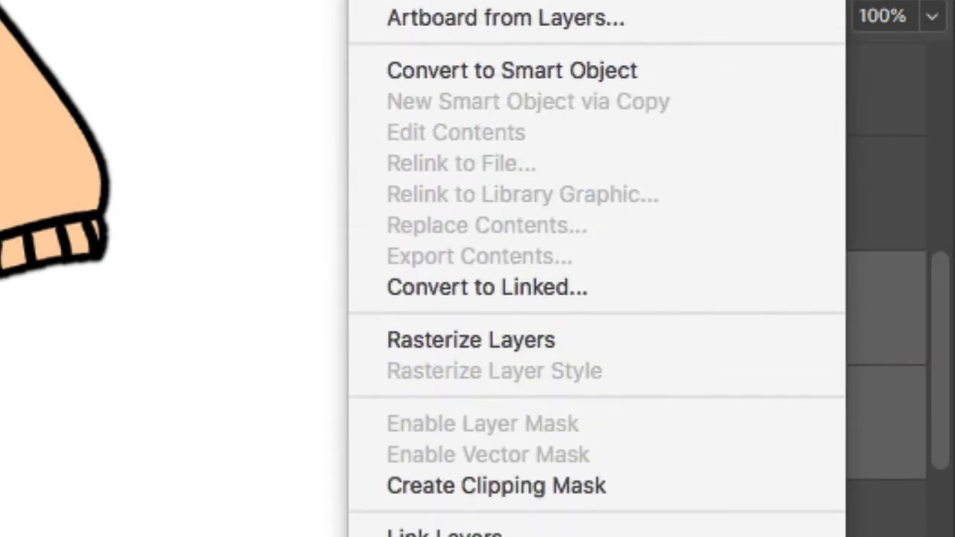
scroll(505, 379, down, 3)
click(465, 363)
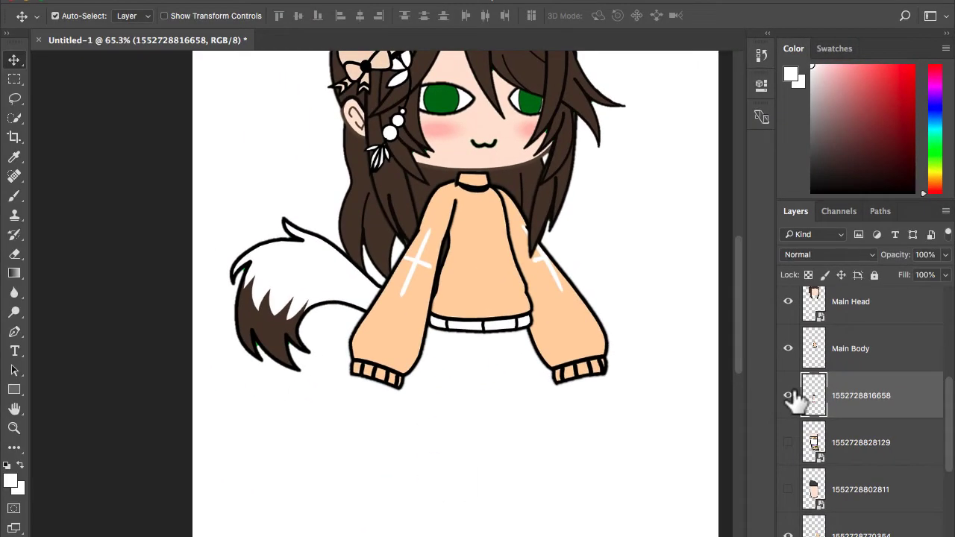
- Show the merged leg layer again and rename it as Left Leg
click(776, 390)
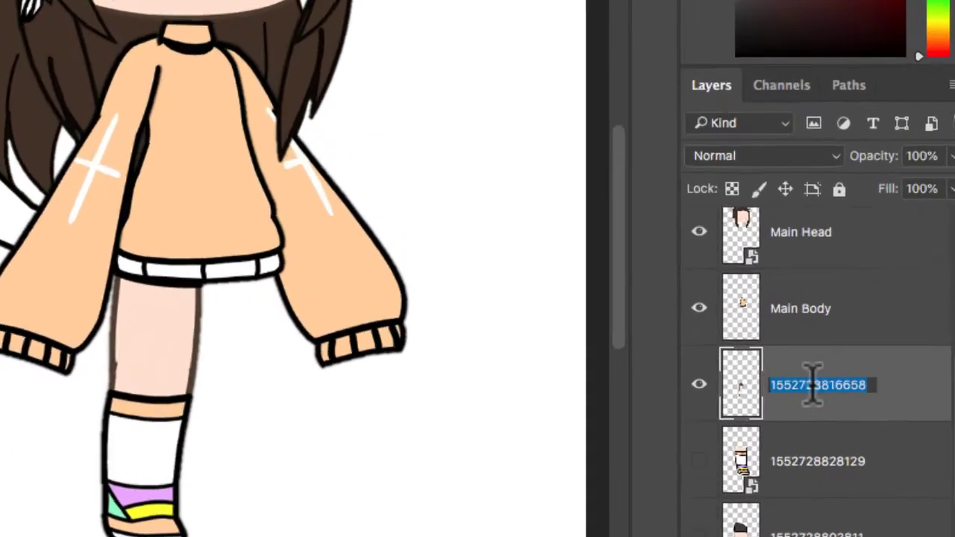
text(Left Leg)
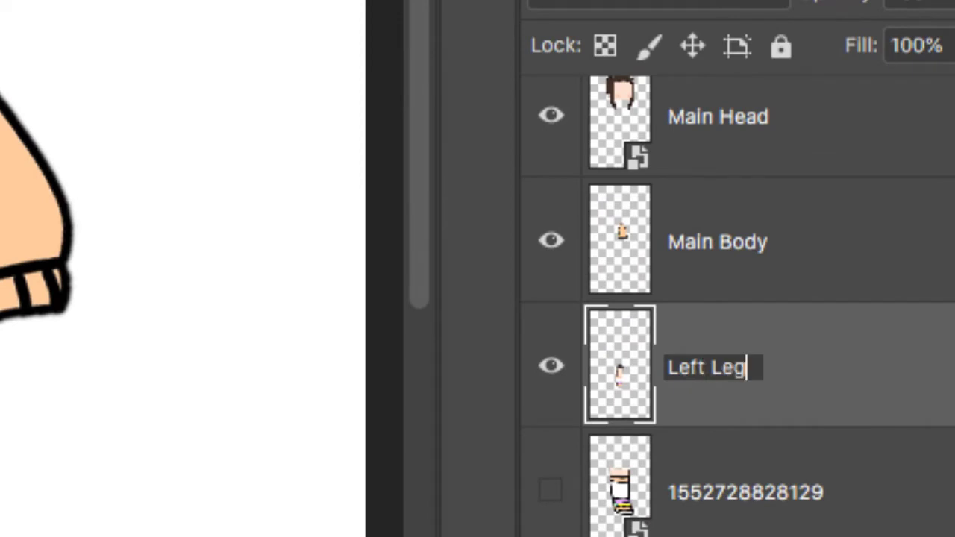
key(Return)
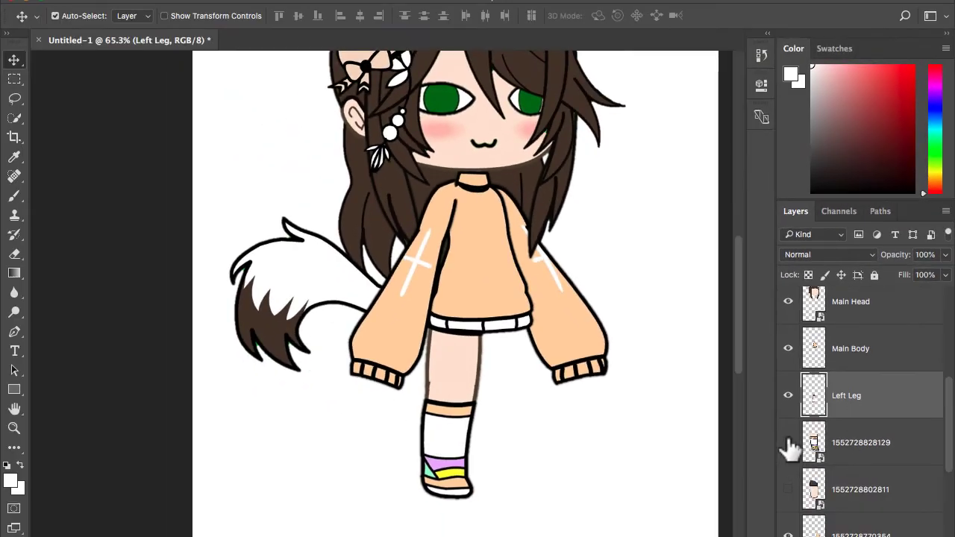
- Scale the Main Head layer to about 26.6% and reposition it above the sweater collar
click(814, 477)
scroll(465, 276, down, 2)
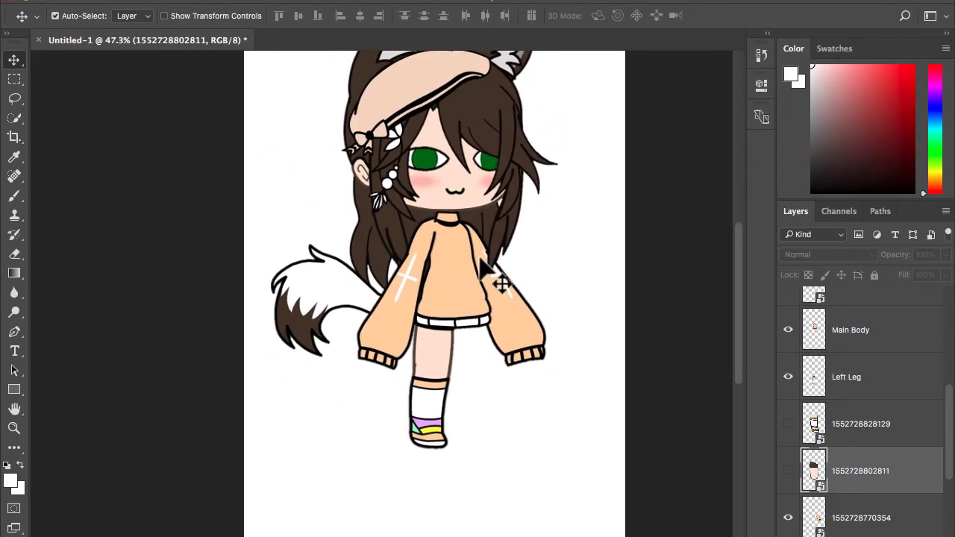
scroll(507, 281, down, 1)
scroll(565, 343, down, 1)
scroll(892, 474, down, 3)
scroll(891, 473, up, 1)
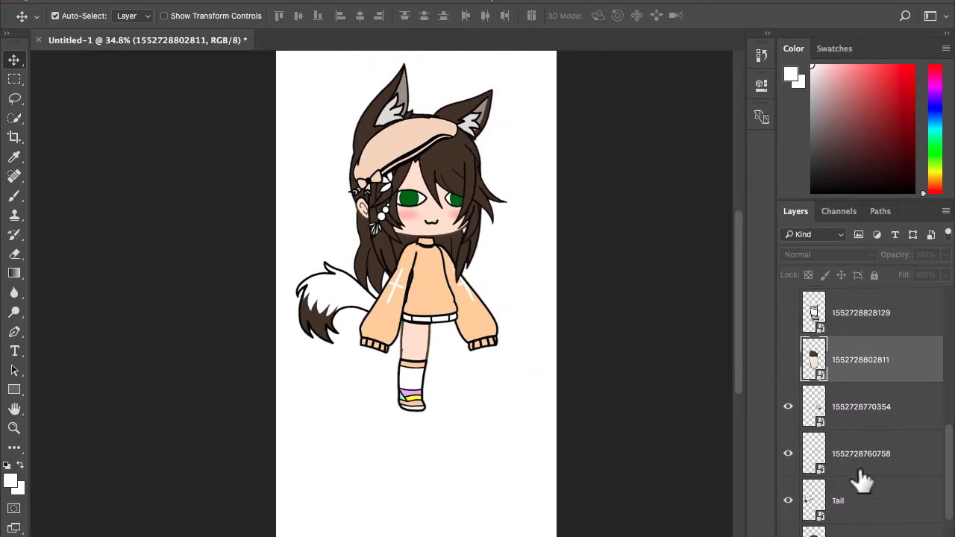
click(487, 280)
scroll(487, 280, up, 1)
key(super+t)
drag(503, 315, 518, 338)
drag(471, 275, 464, 261)
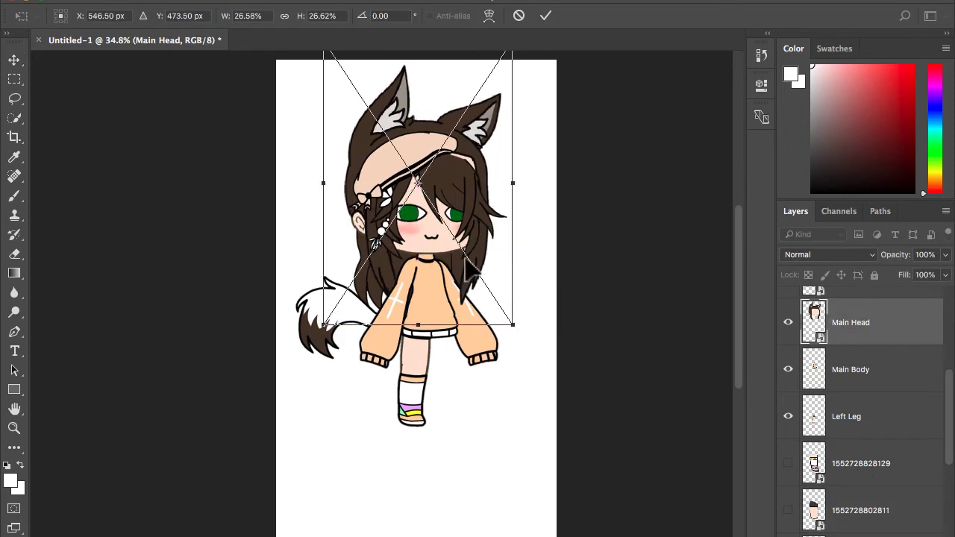
key(Return)
- Hide the front hair, eyes and mouth layers, and scale and nudge Main Head to about 24.9%
scroll(876, 396, up, 5)
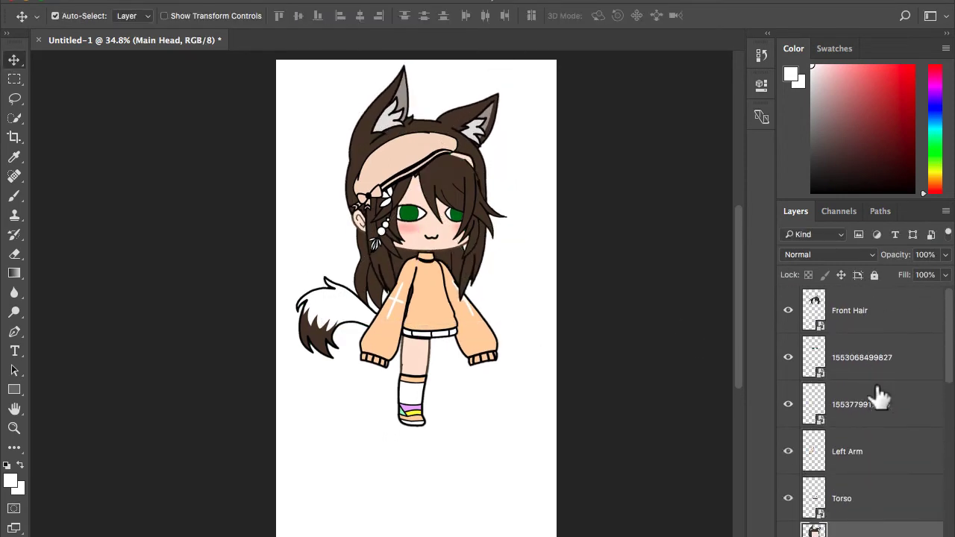
click(788, 404)
scroll(797, 405, down, 4)
key(ctrl+t)
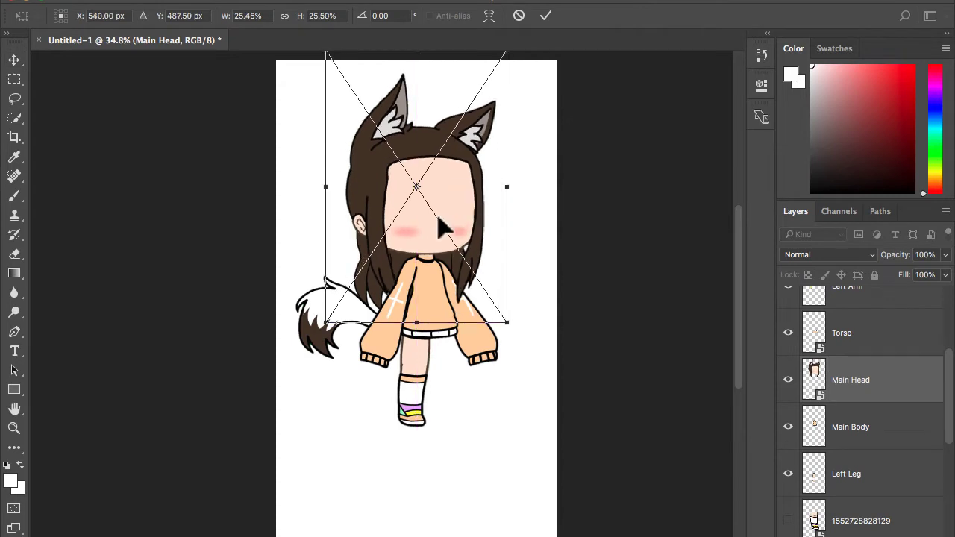
key(shift+Right)
key(Return)
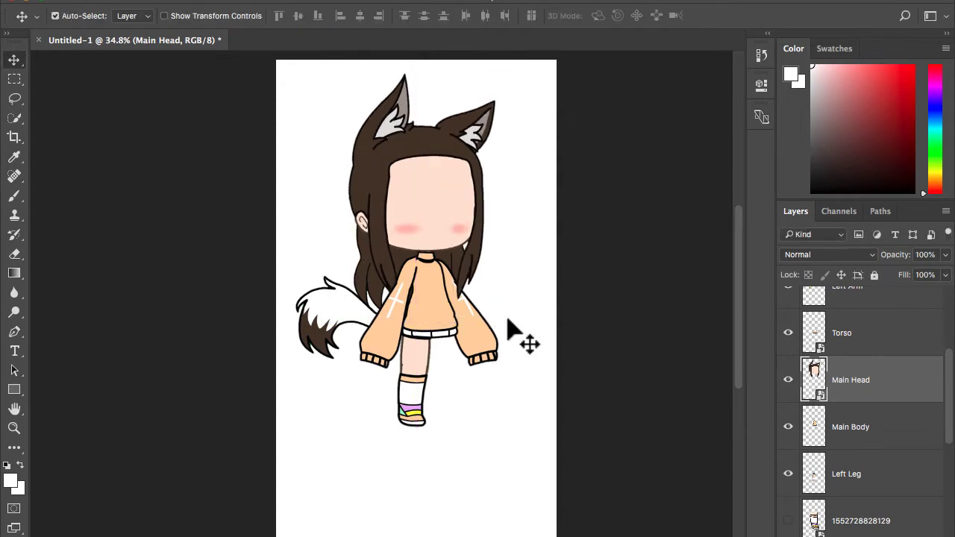
- Show Front Hair again and try enlarging Main Head to match it
scroll(841, 370, up, 4)
click(788, 311)
key(ctrl+t)
drag(506, 321, 524, 346)
key(ctrl+z)
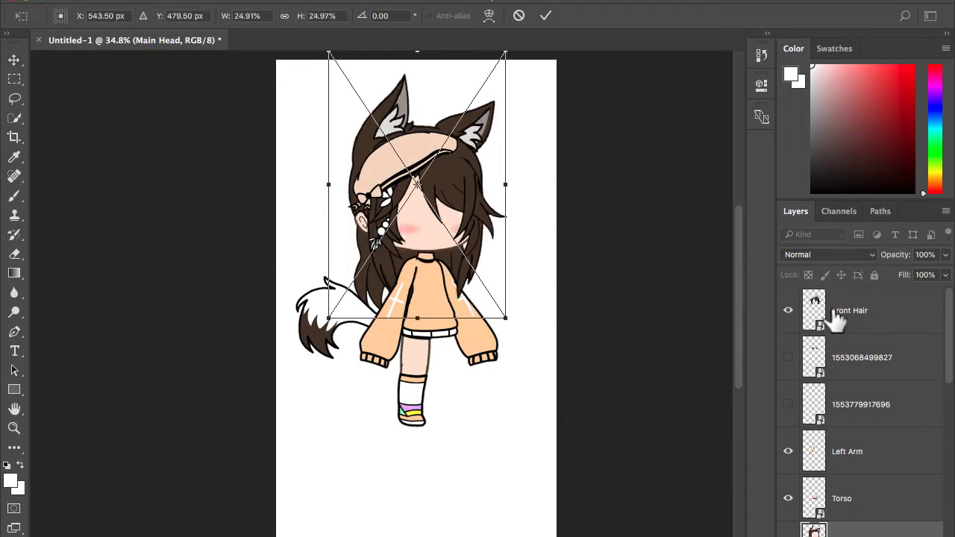
key(Return)
- Scale Front Hair to about 22.1% and nudge it down to fit over the head
click(832, 313)
key(ctrl+t)
drag(512, 278, 535, 301)
drag(433, 232, 427, 210)
drag(533, 279, 516, 267)
key(shift+Down)
key(shift+Down)
key(shift+Down)
key(shift+Down)
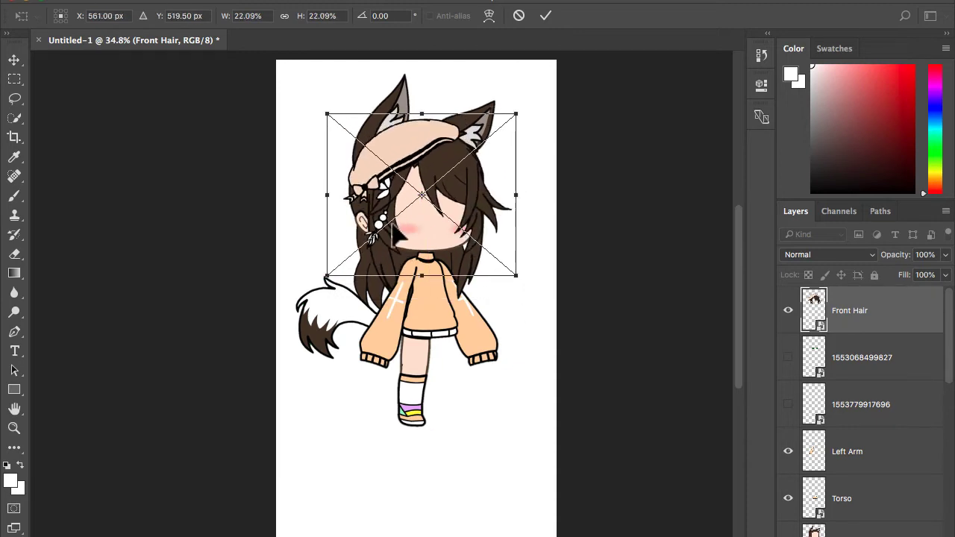
key(shift+Down)
key(shift+Down)
key(Return)
click(788, 357)
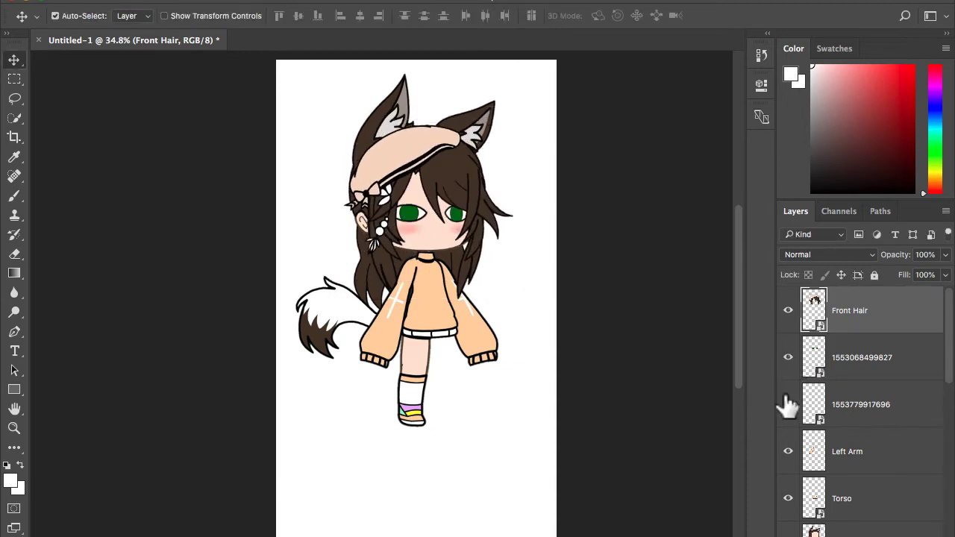
click(788, 404)
key(ctrl+t)
drag(473, 270, 478, 270)
key(Return)
click(858, 348)
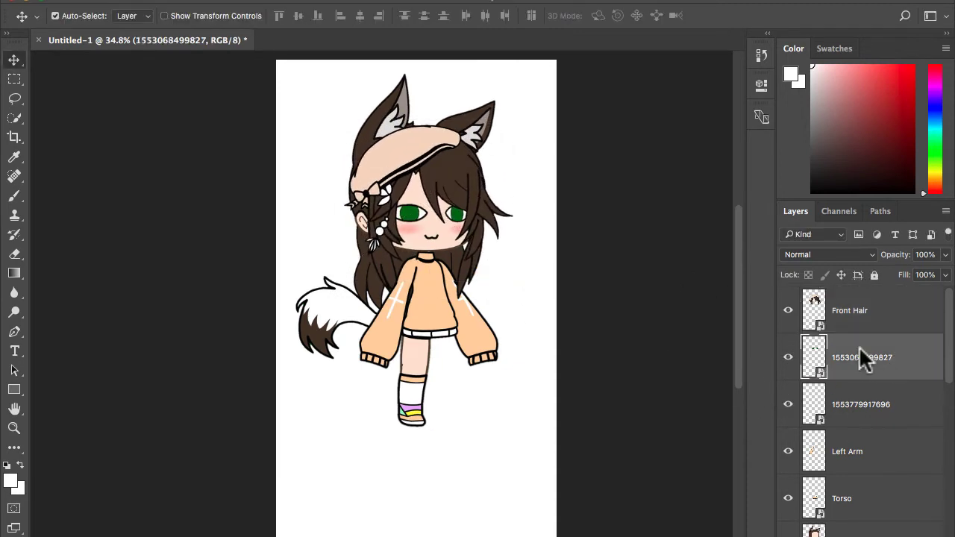
click(880, 406)
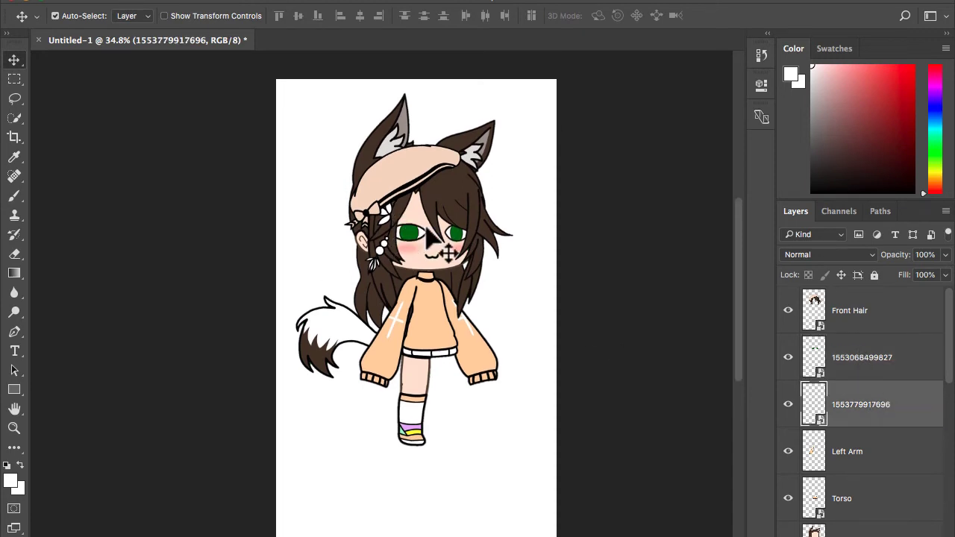
scroll(896, 458, down, 3)
scroll(881, 485, down, 3)
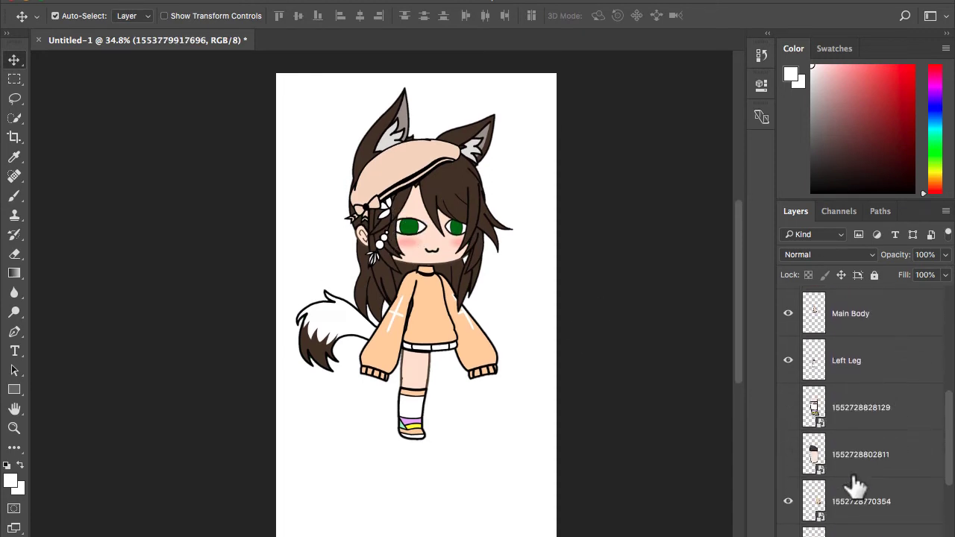
click(788, 454)
key(super+t)
key(Escape)
click(870, 450)
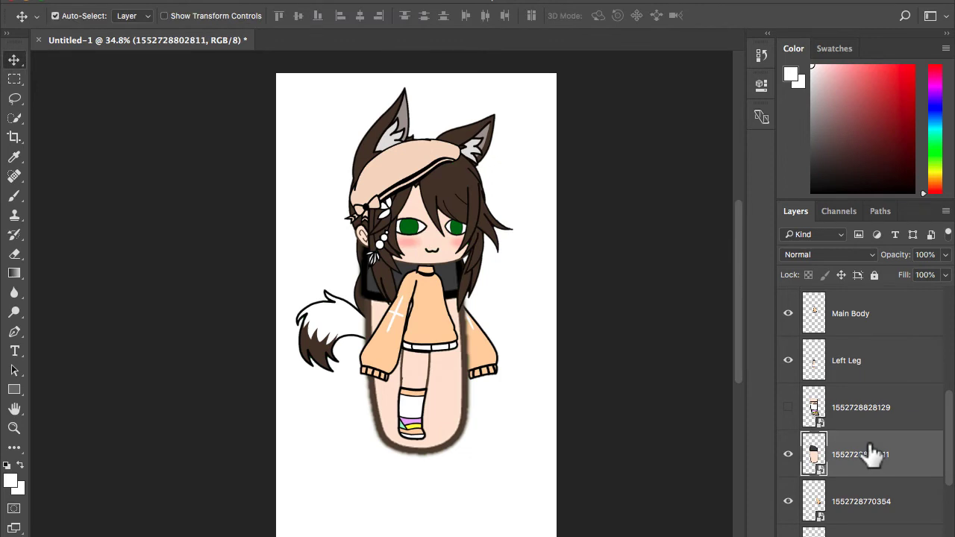
key(super+t)
drag(522, 173, 414, 426)
mouse_move(343, 441)
mouse_down()
mouse_move(407, 396)
mouse_move(347, 449)
mouse_up()
drag(364, 439, 462, 362)
drag(470, 411, 467, 408)
drag(454, 391, 464, 403)
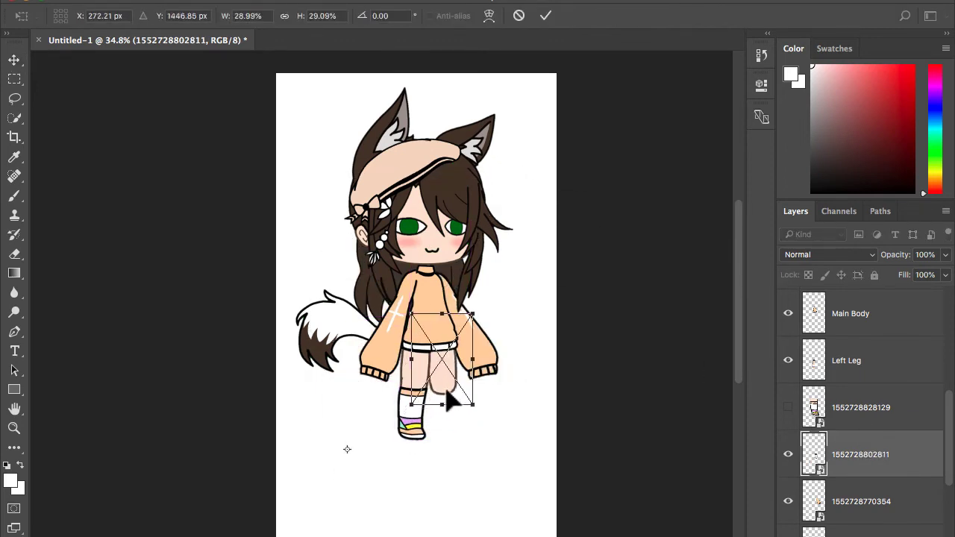
key(Return)
click(788, 408)
click(858, 408)
key(ctrl+t)
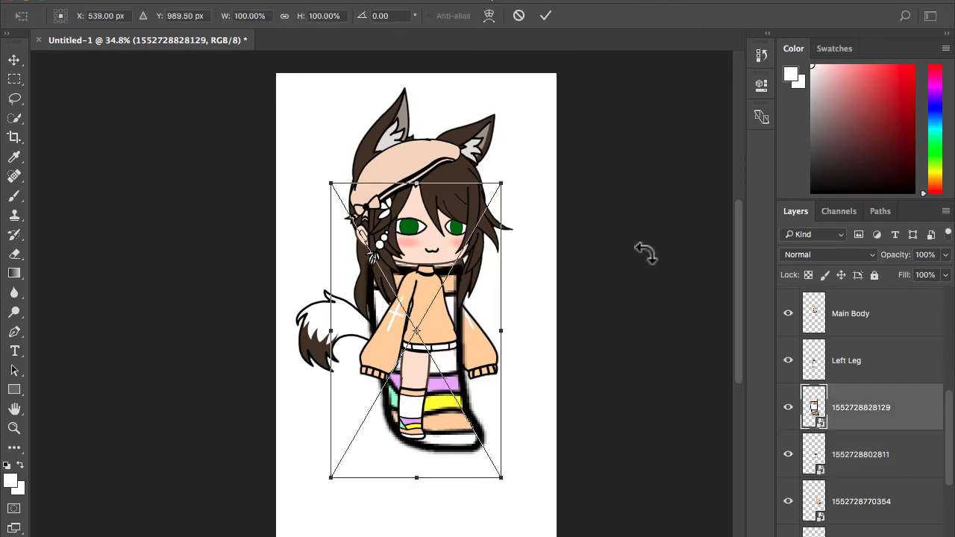
drag(640, 183, 410, 387)
drag(362, 451, 451, 435)
key(Return)
- Nudge the right lower-leg layer left until it lines up with the upper leg
key(super+t)
key(Left)
key(Left)
key(Left)
key(Left)
key(Left)
key(Left)
key(Left)
key(Left)
key(Left)
key(Left)
key(Left)
key(Left)
key(Left)
key(Left)
key(Left)
key(Left)
key(Left)
key(Left)
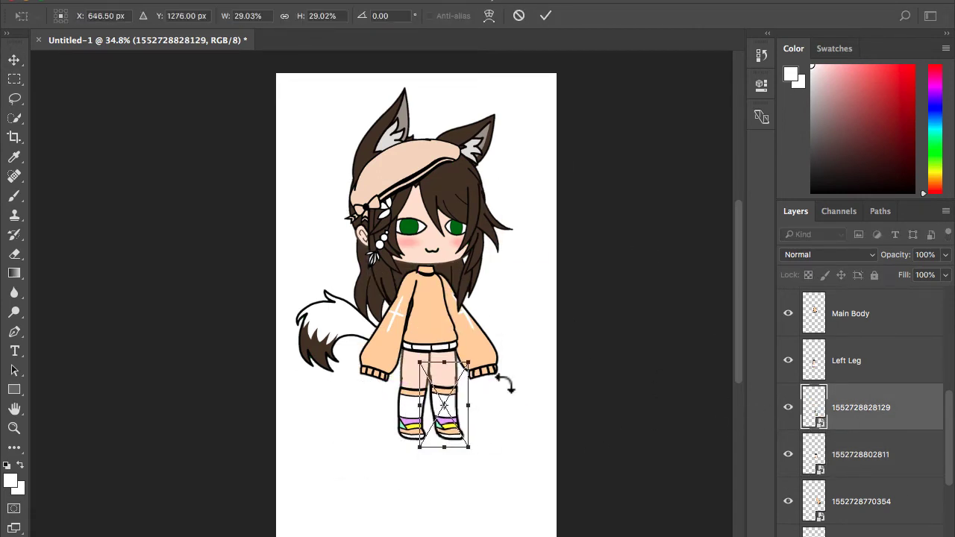
key(Return)
- Merge the right upper-leg and lower-leg layers and name the result Right Leg
key(ctrl+e)
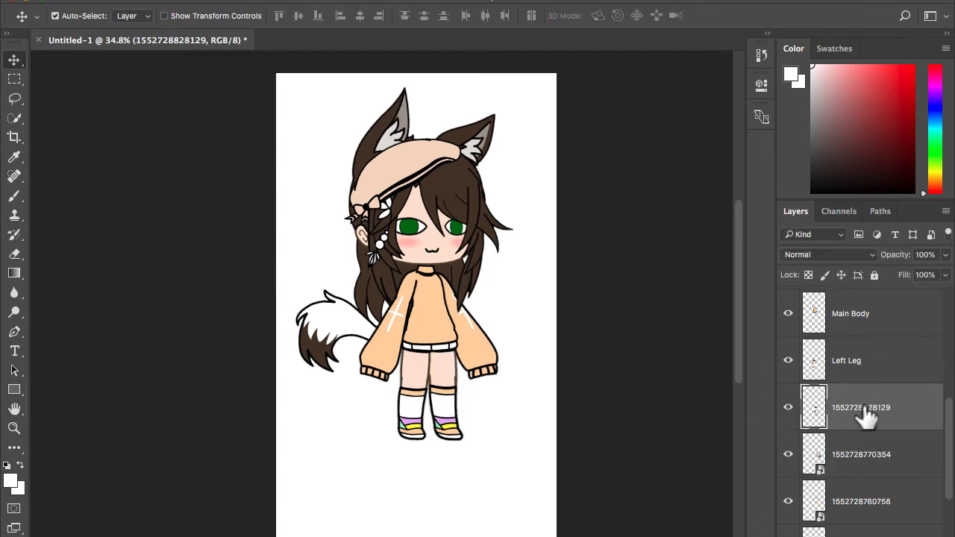
text(Right Leg)
key(Return)
scroll(784, 458, down, 1)
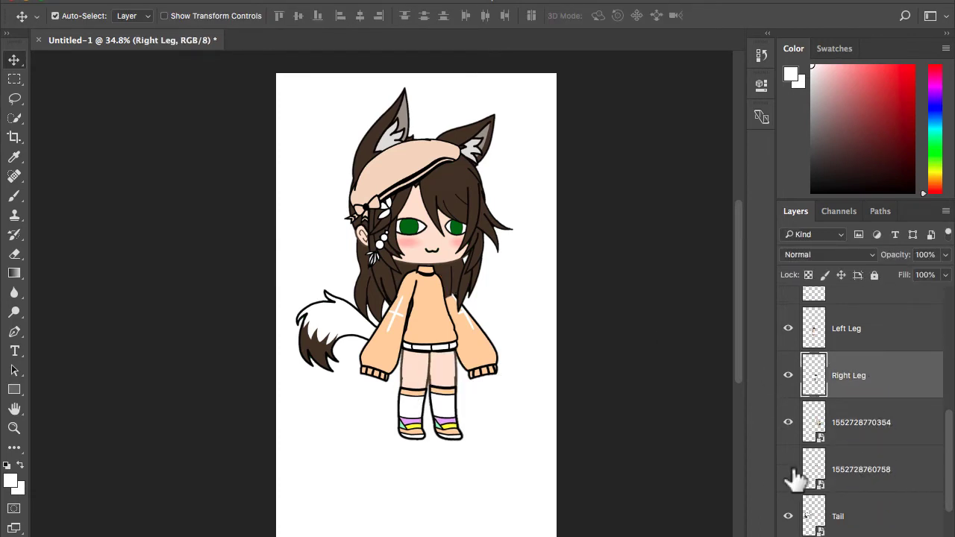
click(874, 473)
shift+click(841, 426)
key(ctrl+e)
double_click(859, 422)
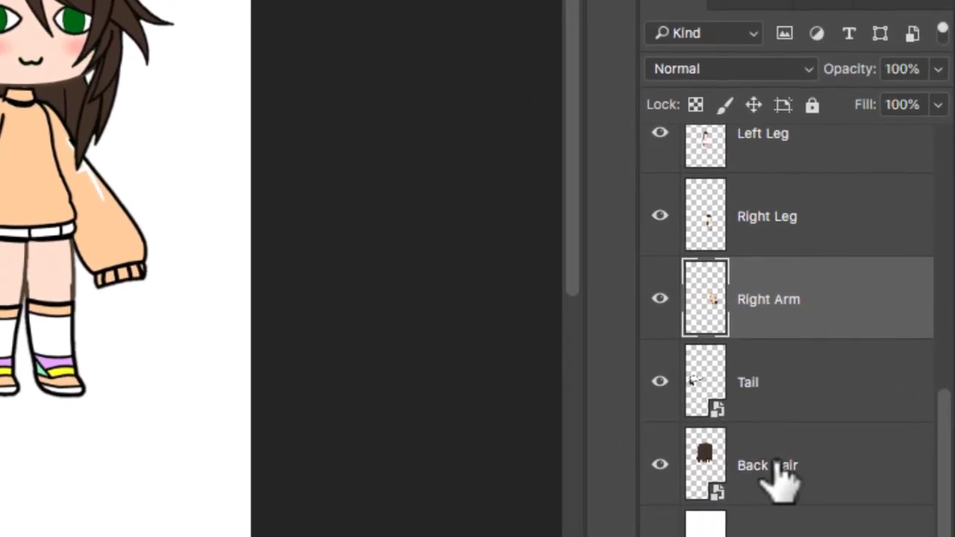
scroll(856, 485, up, 2)
scroll(769, 440, up, 6)
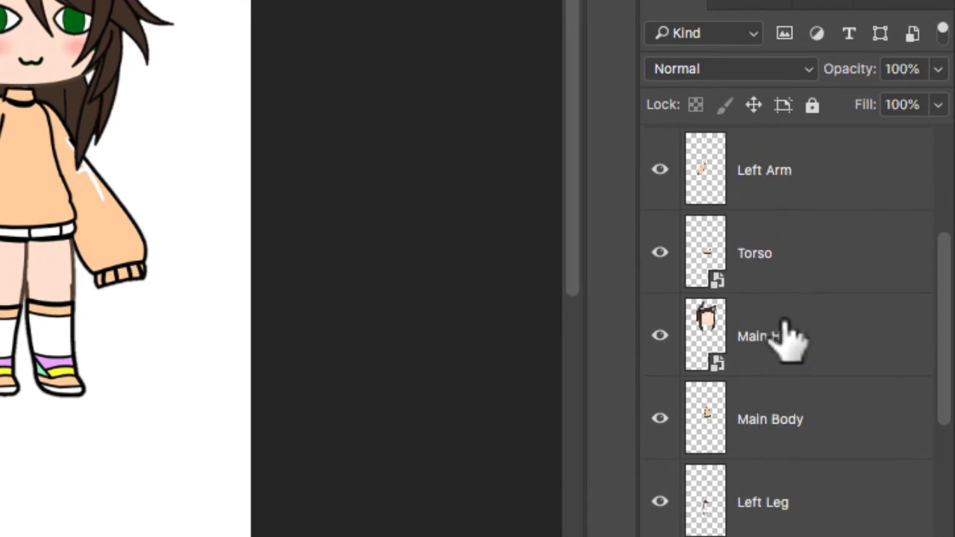
click(784, 335)
scroll(787, 339, up, 3)
scroll(785, 334, up, 3)
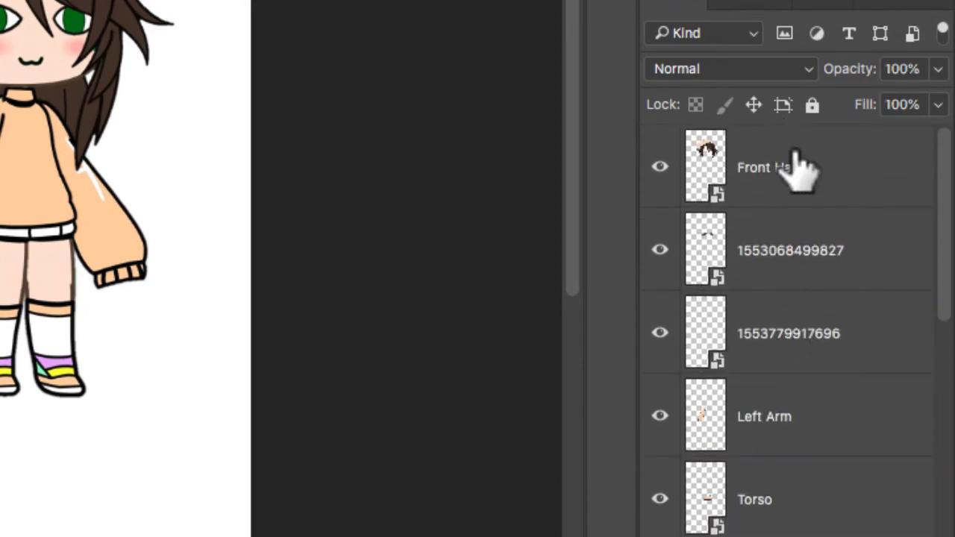
click(797, 168)
shift+click(807, 328)
drag(849, 207, 804, 526)
scroll(906, 384, down, 3)
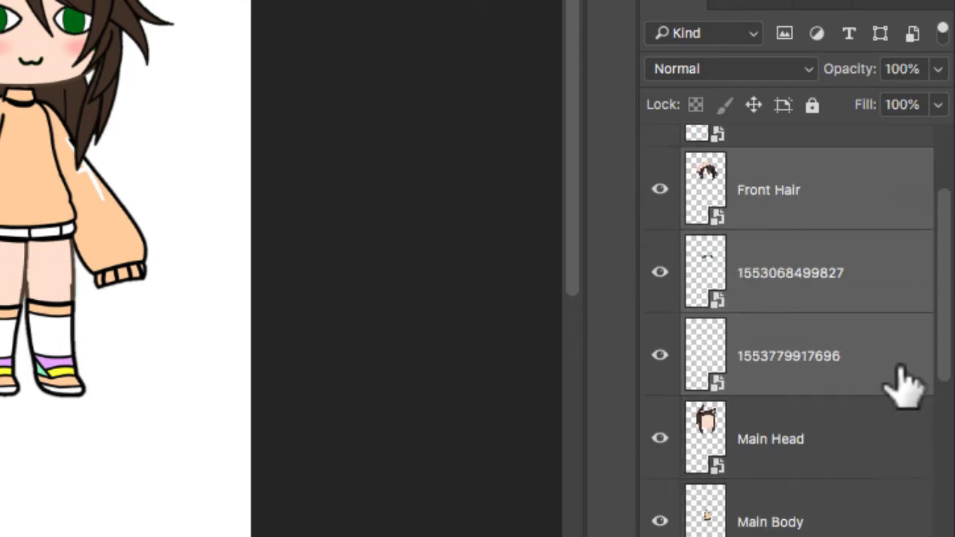
- Group Main Head with the hair, eyes and mouth layers, and name the group Head Base
shift+click(791, 444)
key(super+g)
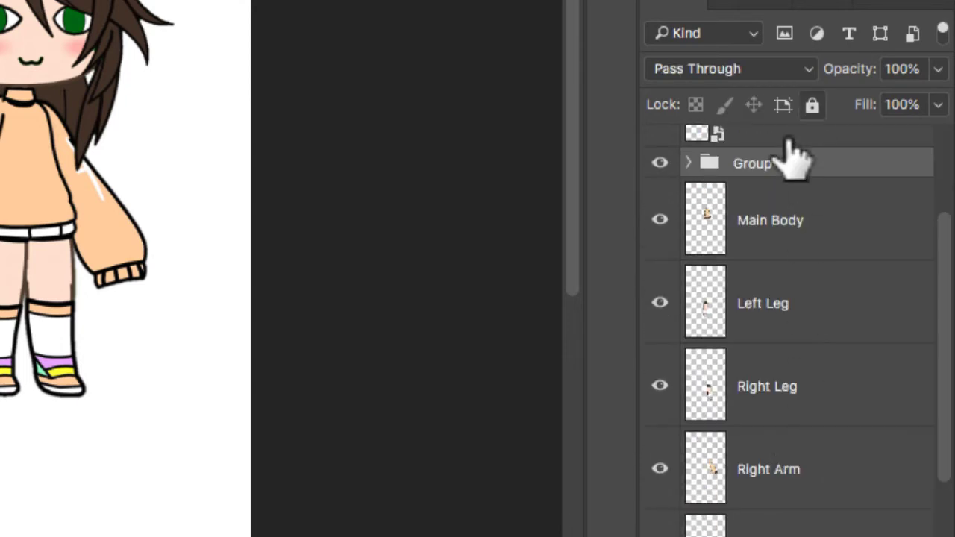
double_click(757, 164)
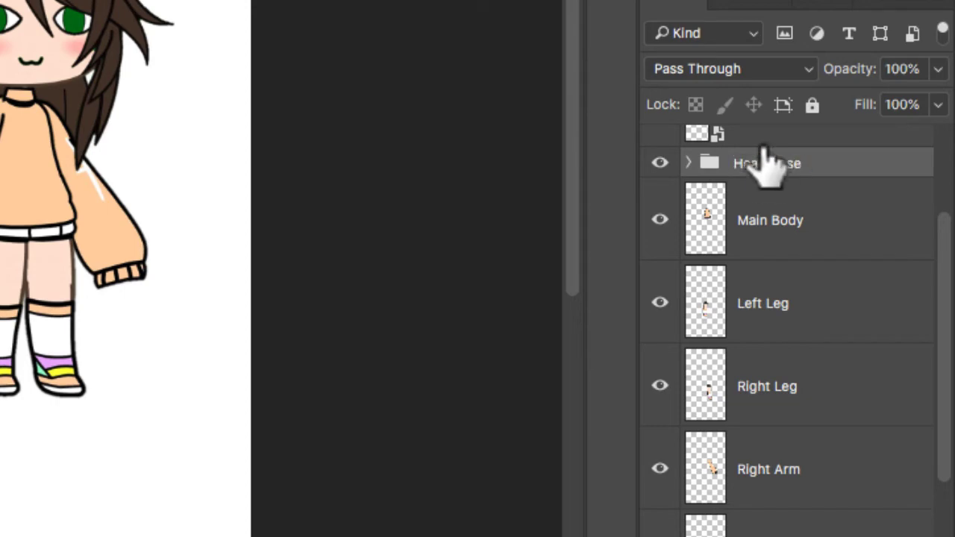
click(688, 163)
click(688, 163)
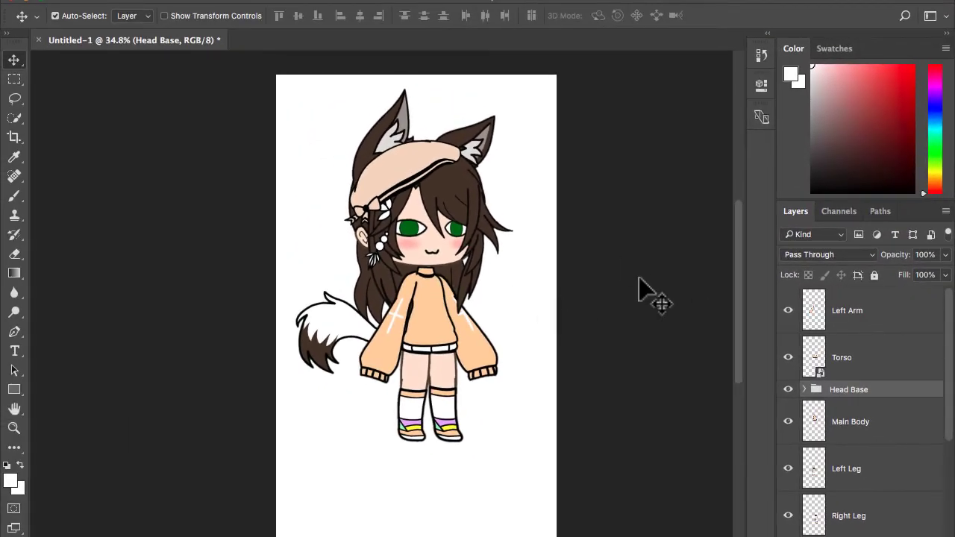
- Save the document to the Desktop as Tutorial.psd in Photoshop format, keeping layers and maximum compatibility
click(640, 288)
drag(192, 119, 523, 332)
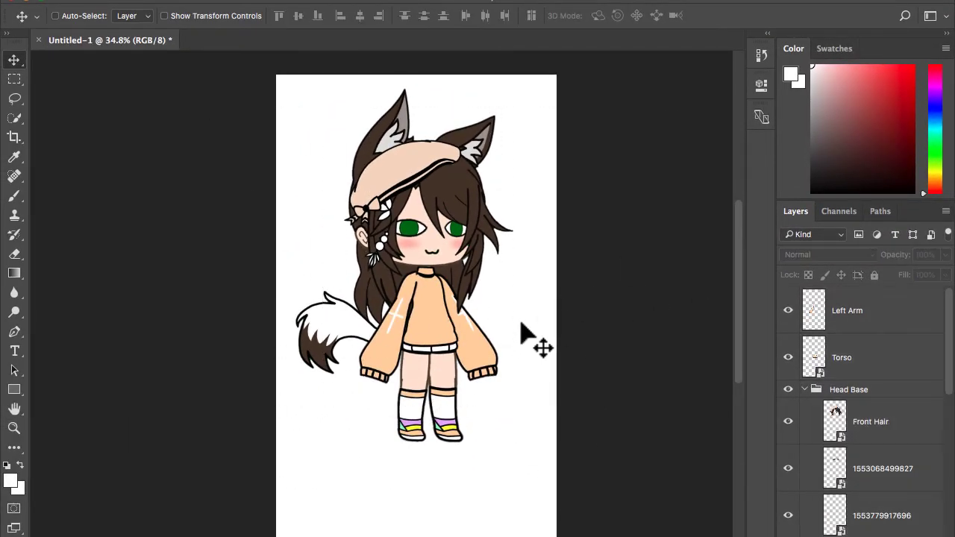
key(super+s)
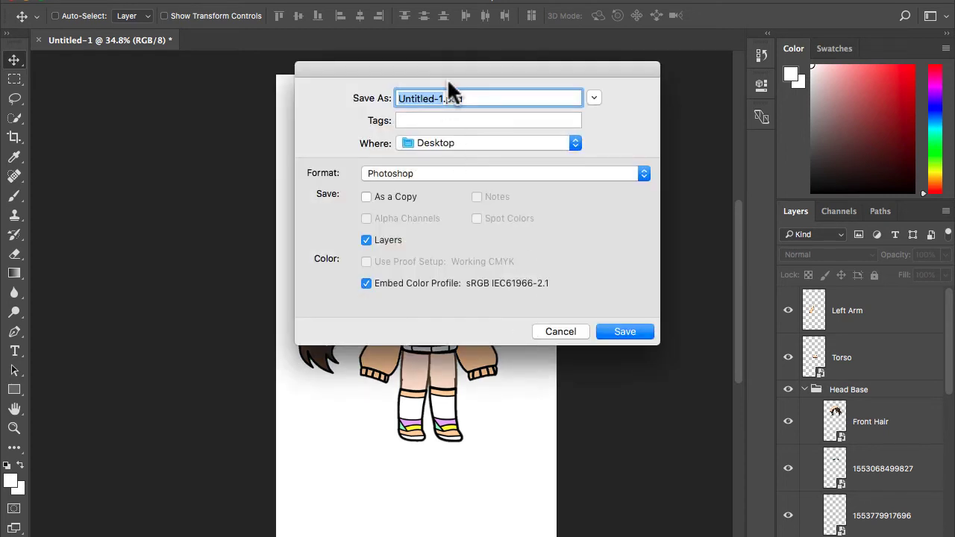
text(Tutoria)
key(Return)
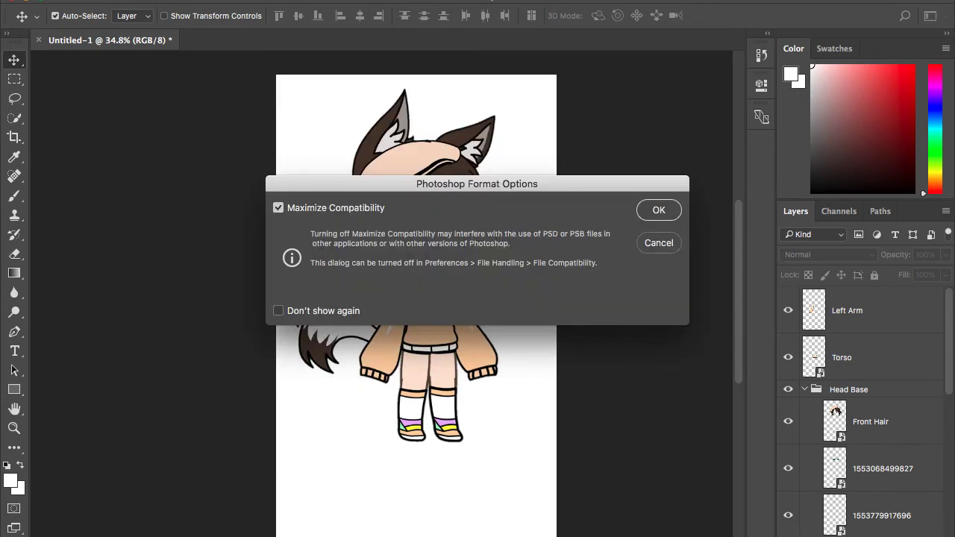
click(659, 211)
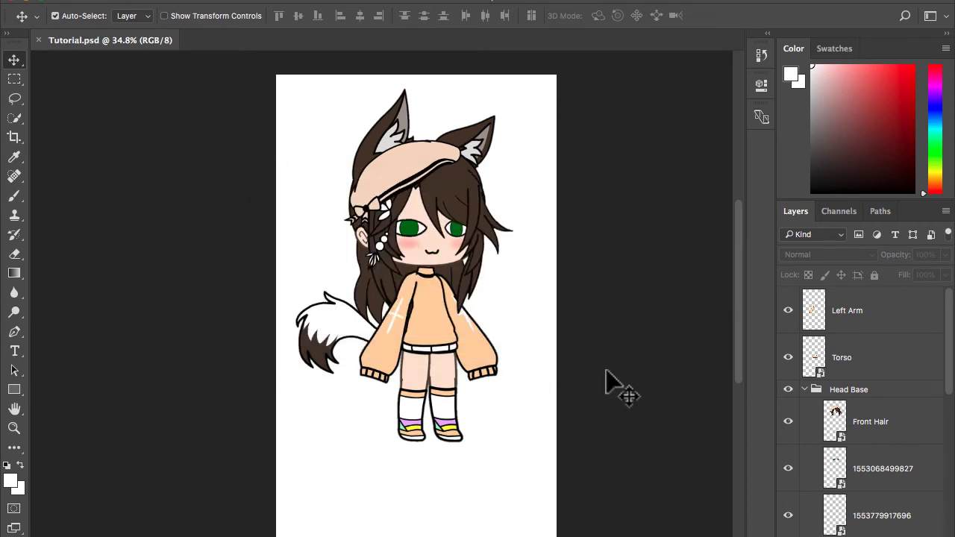
- Switch to Moho with the empty Untitled 2.moho project open
key(super+Tab)
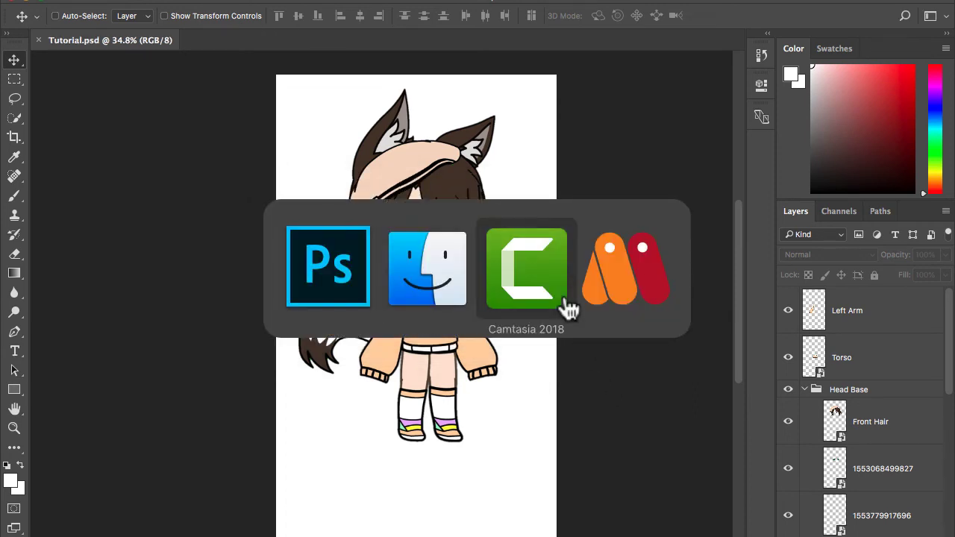
click(564, 296)
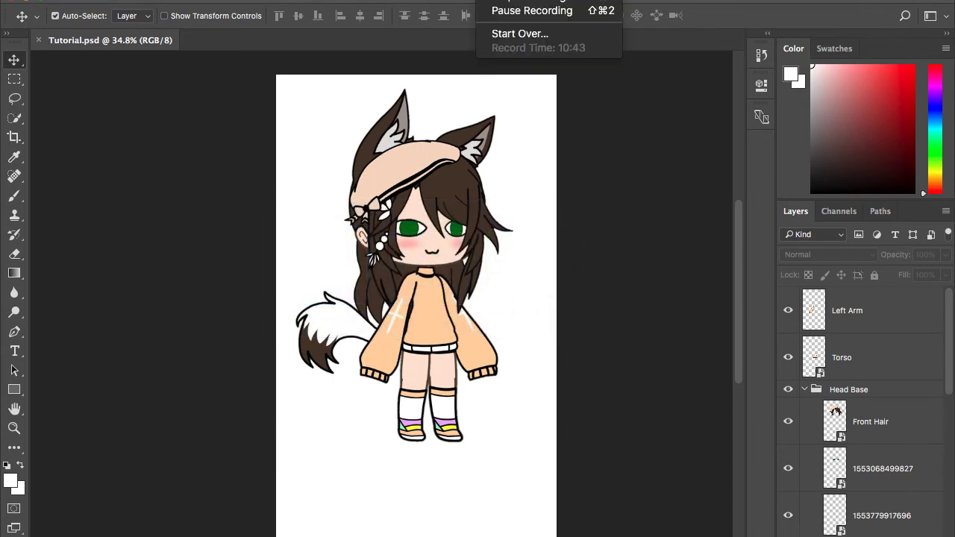
key(super+Tab)
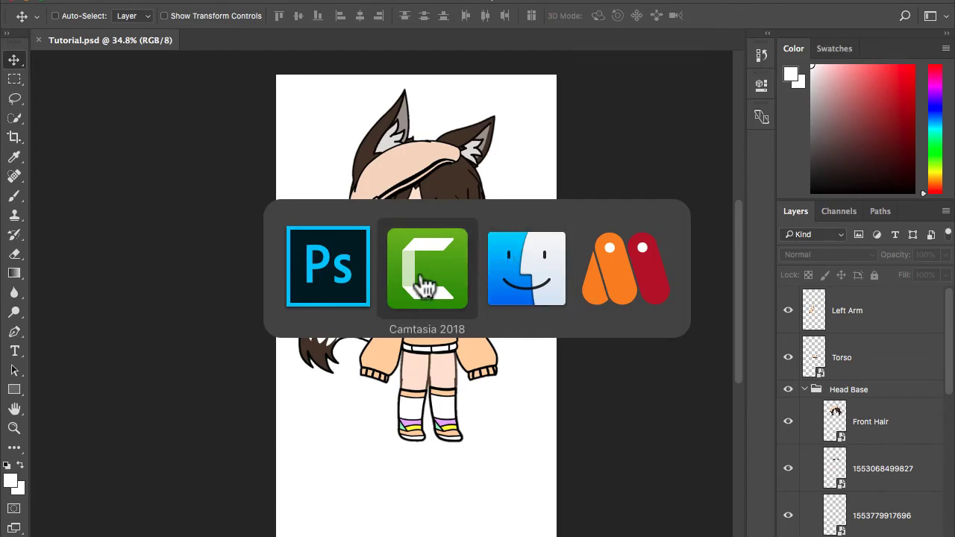
click(613, 267)
scroll(499, 216, down, 2)
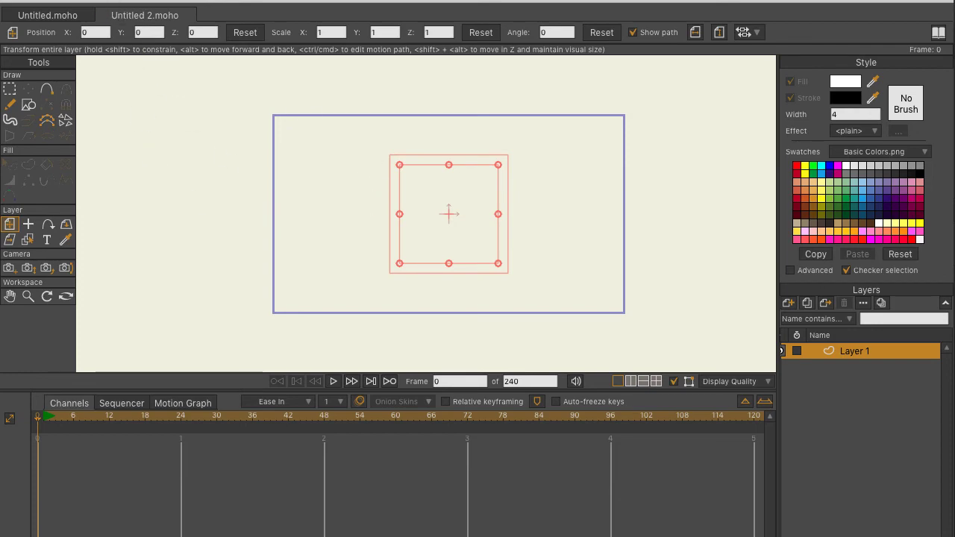
- Import Tutorial.psd from the Desktop with General Import, bringing in its layers individually
click(85, 1)
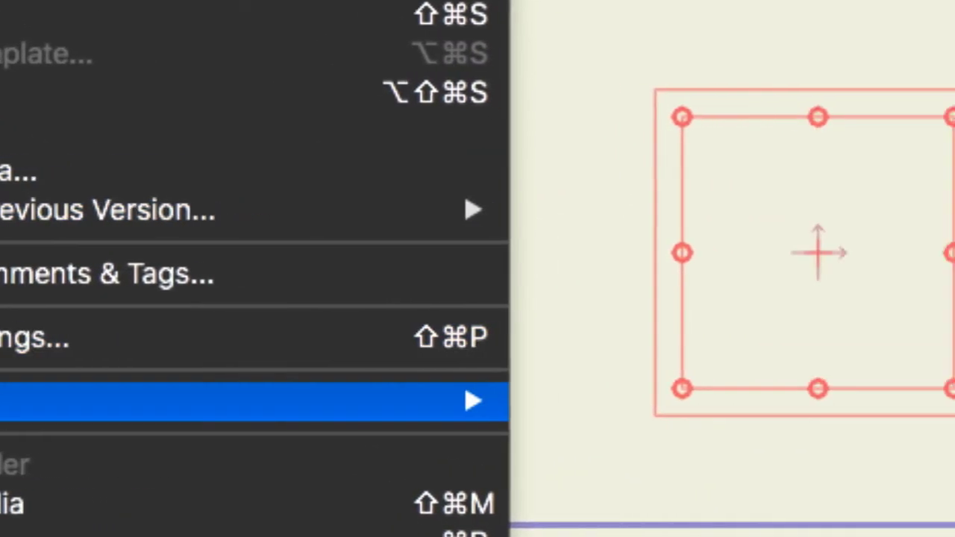
mouse_move(139, 401)
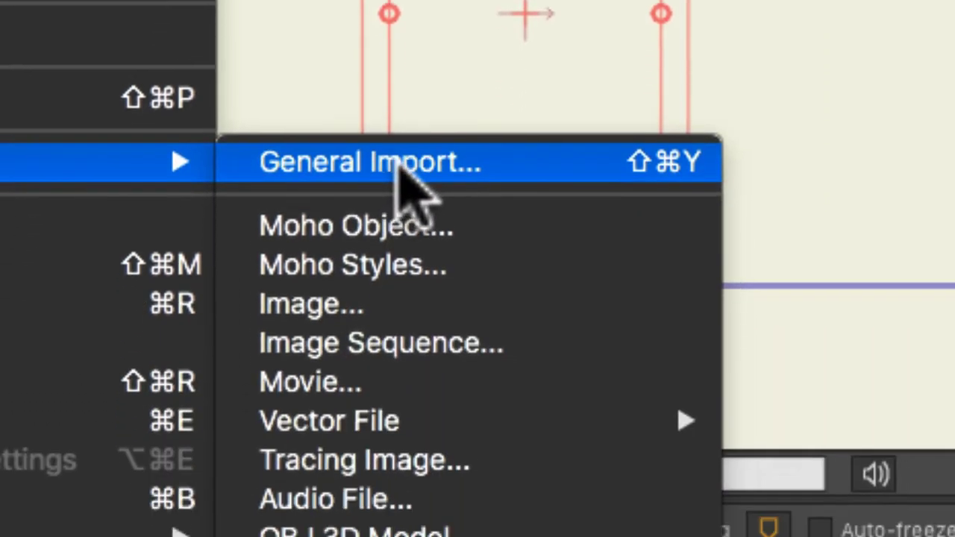
click(399, 163)
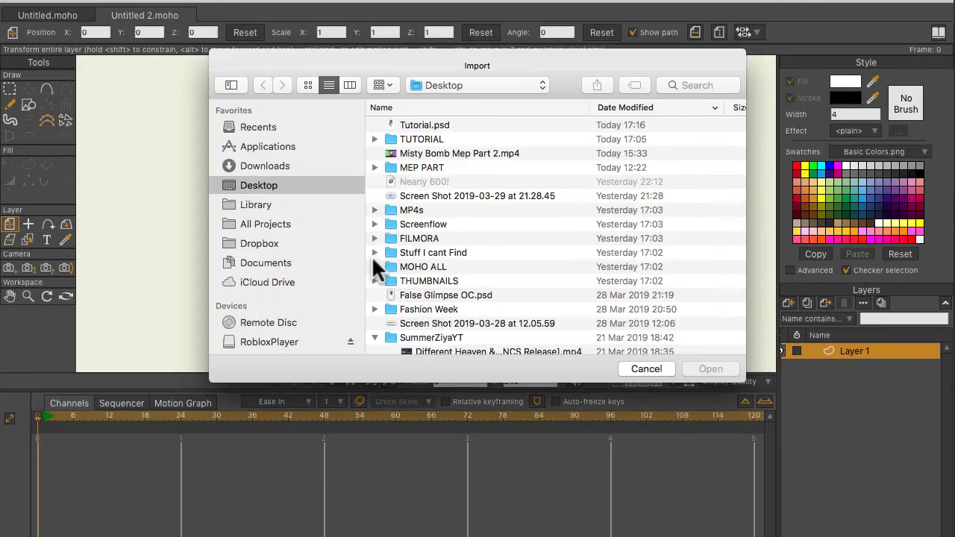
click(440, 125)
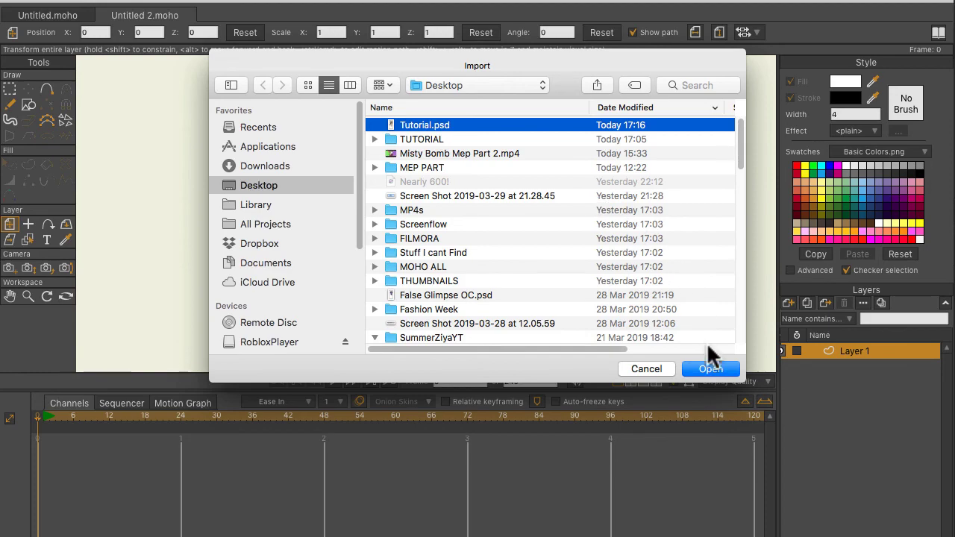
click(713, 370)
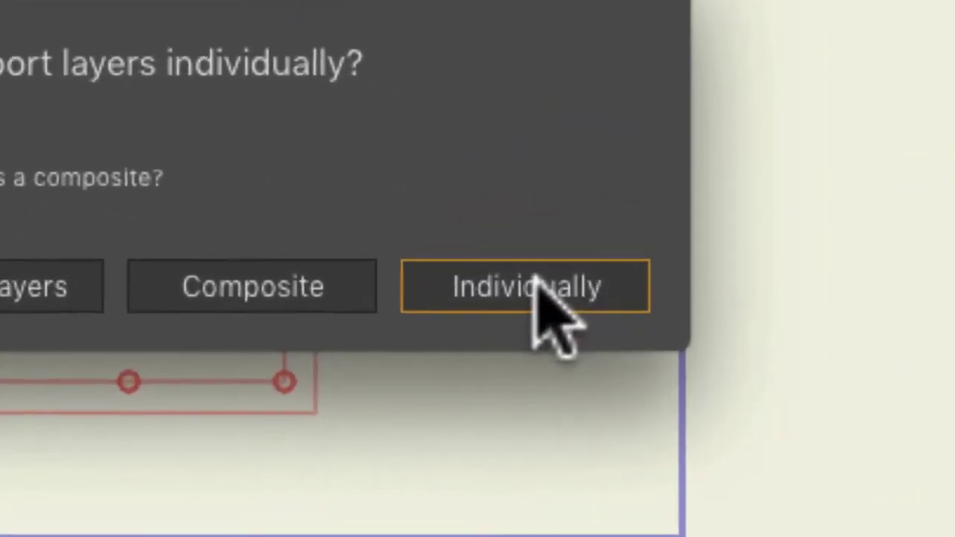
click(534, 288)
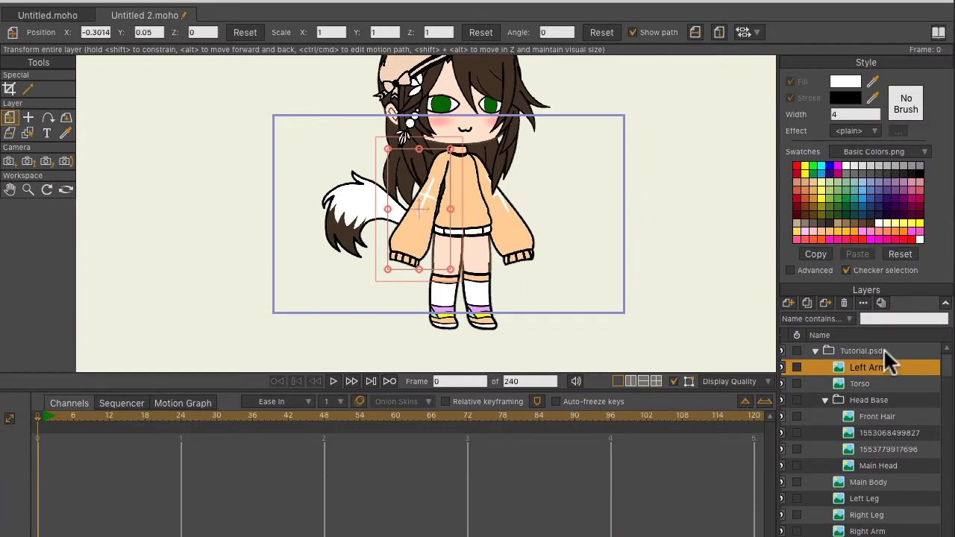
- Select the Tutorial.psd group, scale it down to about 0.44, and move it inside the project frame
click(884, 350)
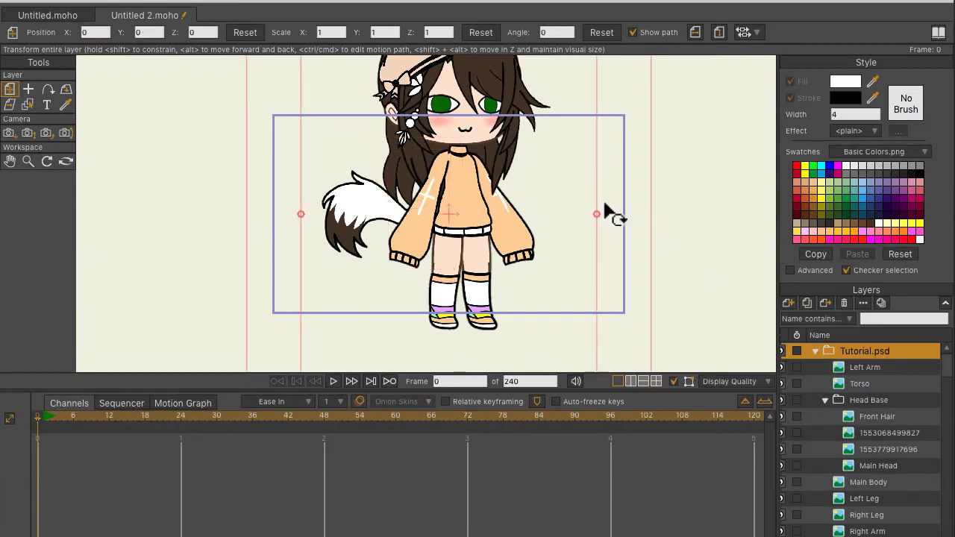
scroll(604, 200, down, 3)
drag(601, 69, 572, 162)
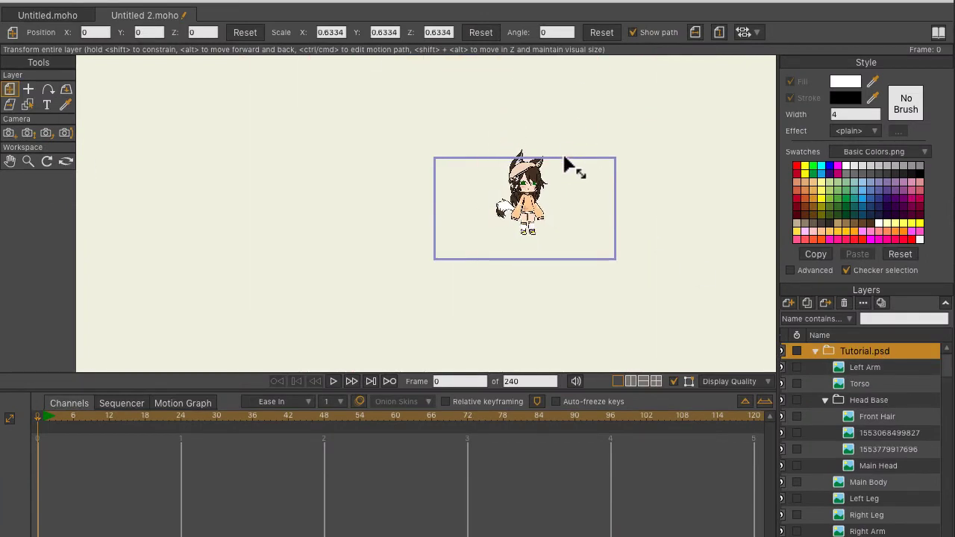
drag(531, 223, 558, 210)
scroll(639, 218, up, 6)
scroll(555, 215, up, 1)
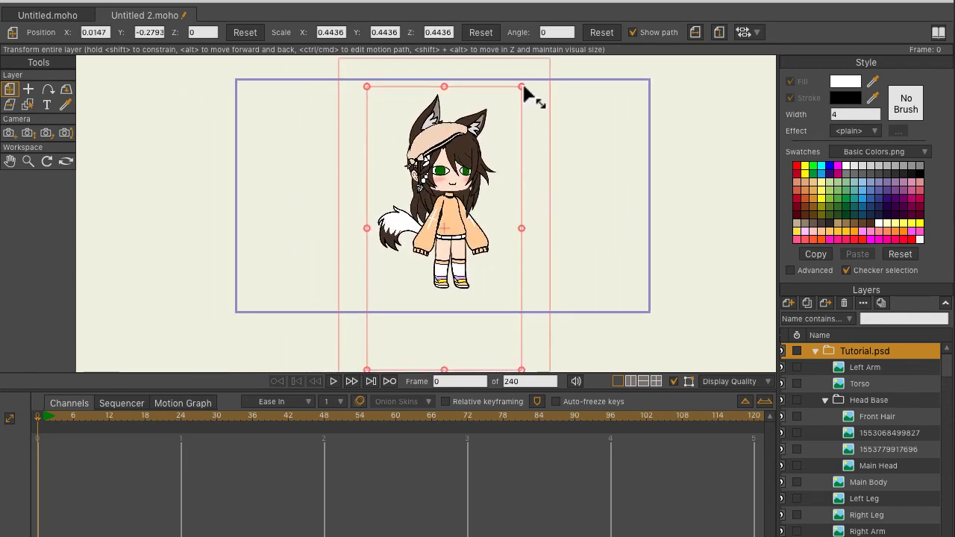
- Enlarge the Tutorial.psd group to a scale of about 0.47 and center it at about X 0.008, Y -0.305
drag(523, 86, 529, 78)
drag(494, 153, 498, 189)
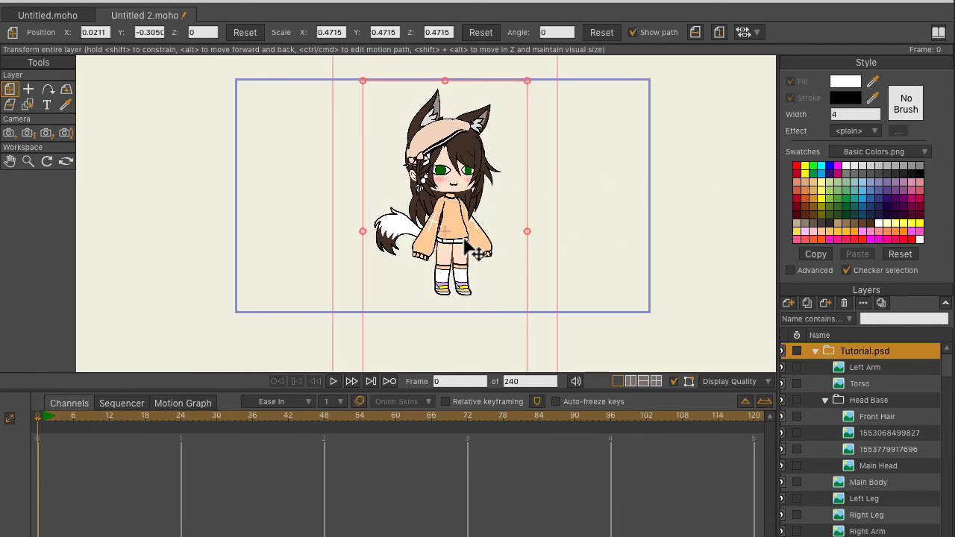
drag(464, 239, 462, 239)
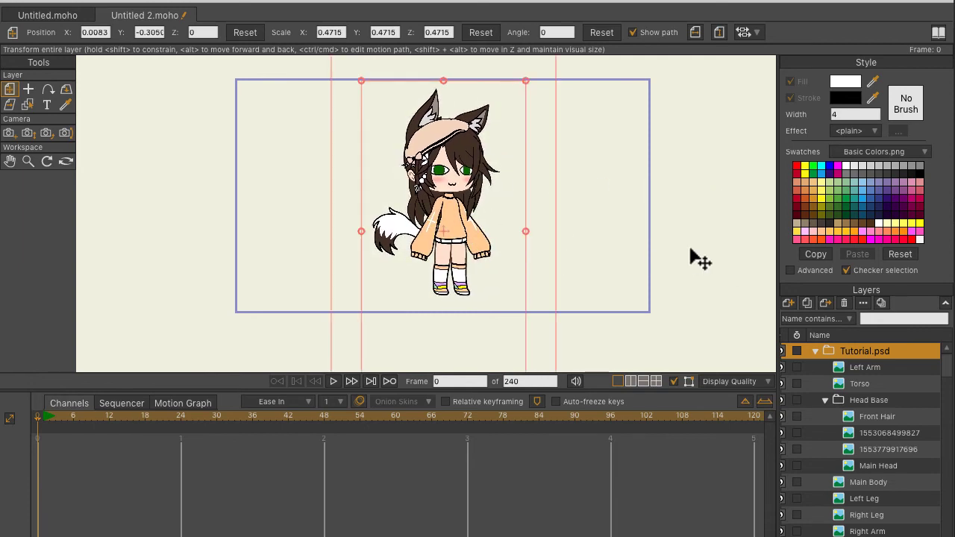